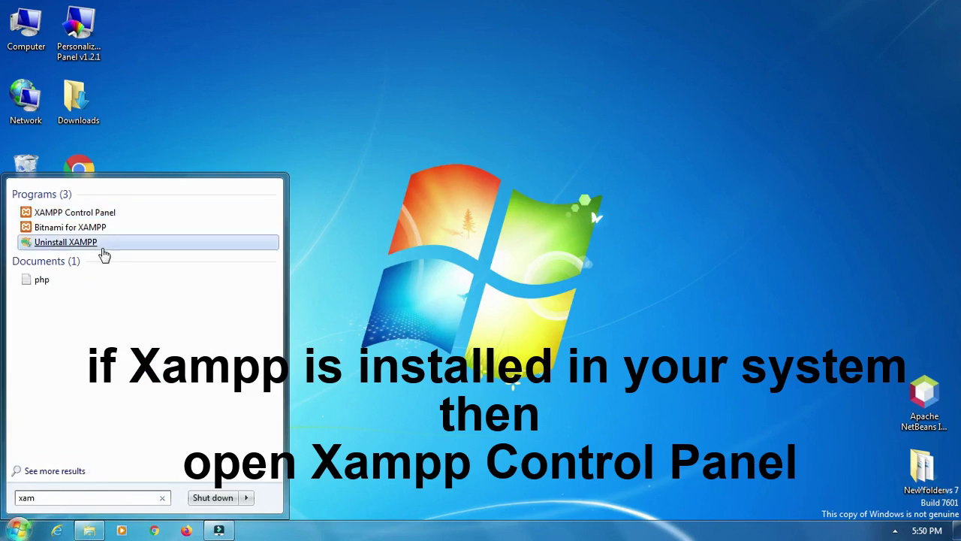
- Launch XAMPP Control Panel v3.2.4 from the Windows Start menu search
left_click(73, 214)
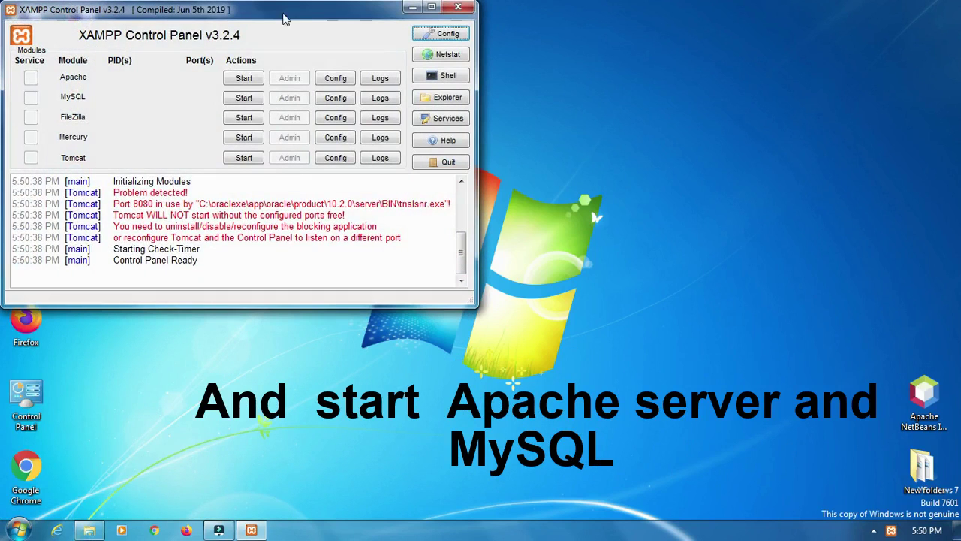
- Start the Apache and MySQL servers, then minimize the XAMPP Control Panel
left_click_drag(292, 13, 391, 19)
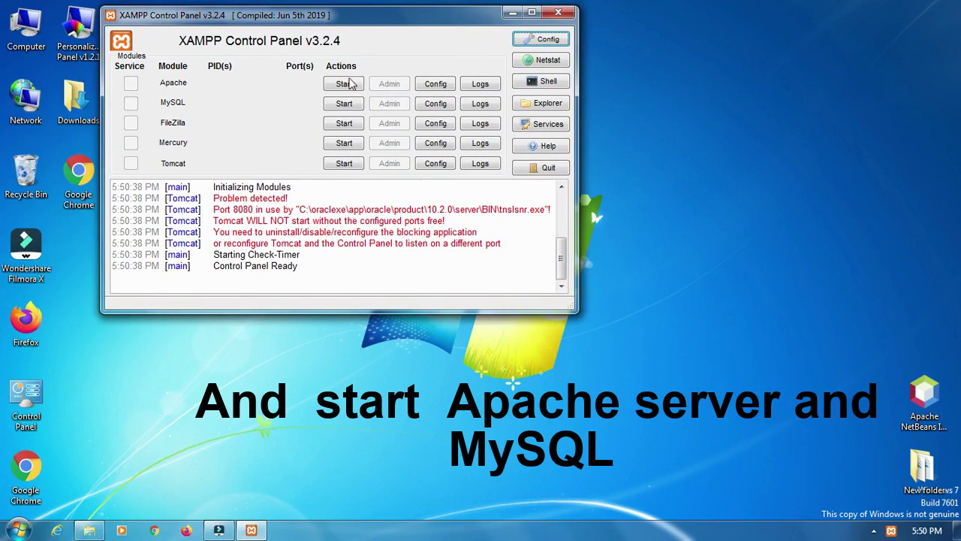
left_click(345, 84)
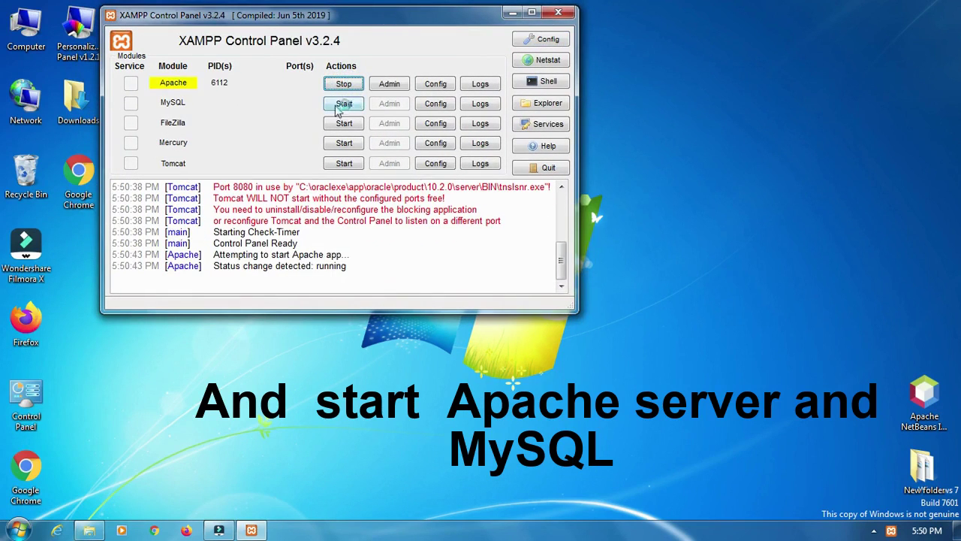
left_click(343, 103)
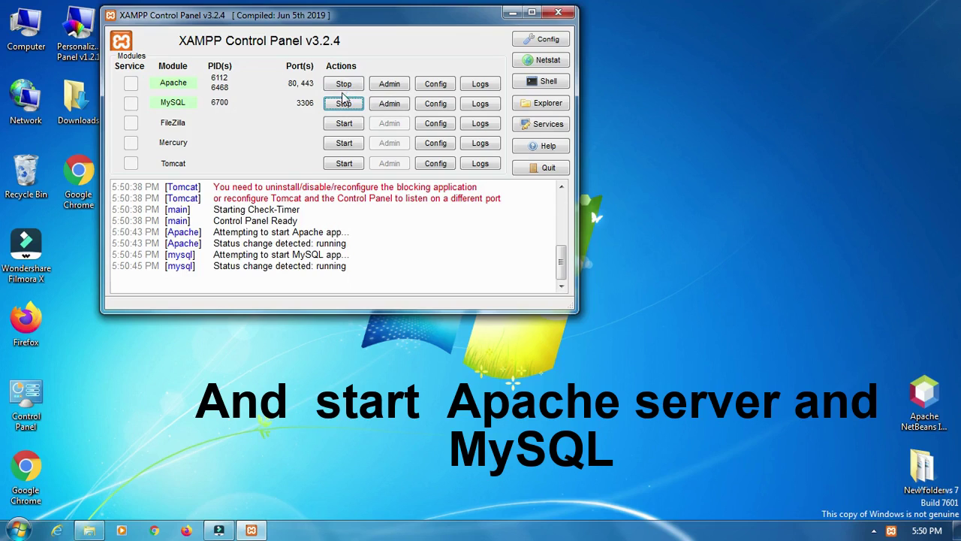
left_click(511, 13)
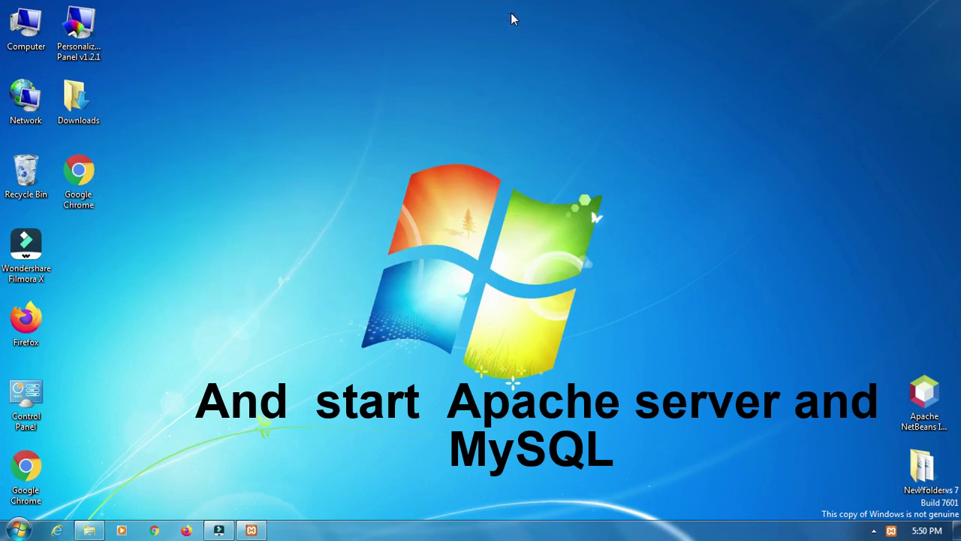
- Open localhost in Chrome and go to phpMyAdmin from the XAMPP dashboard
double_click(78, 194)
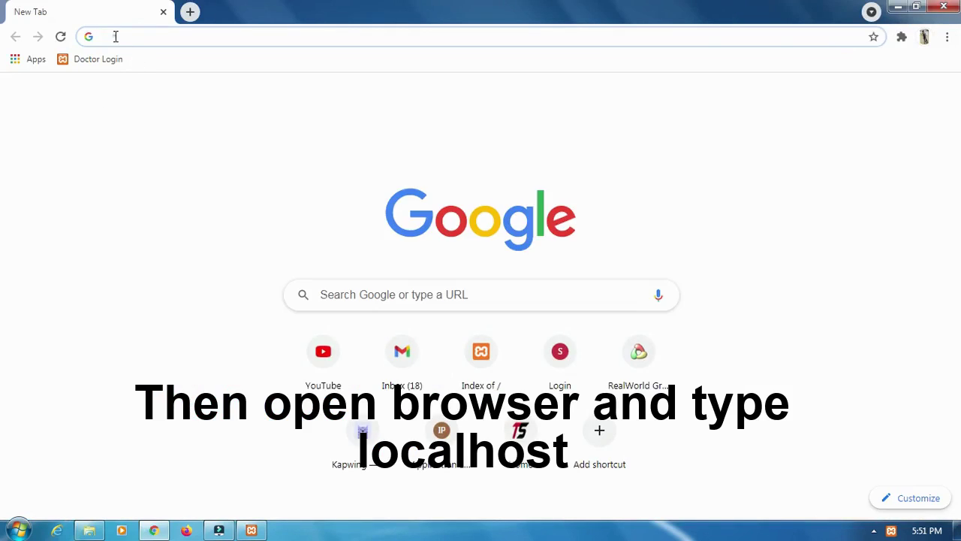
left_click(116, 36)
type("lo")
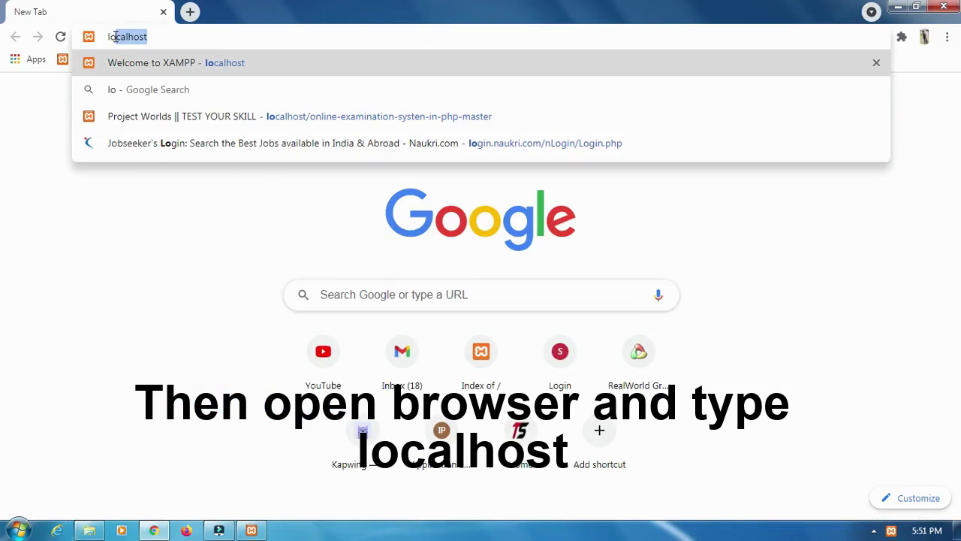
type("calhost")
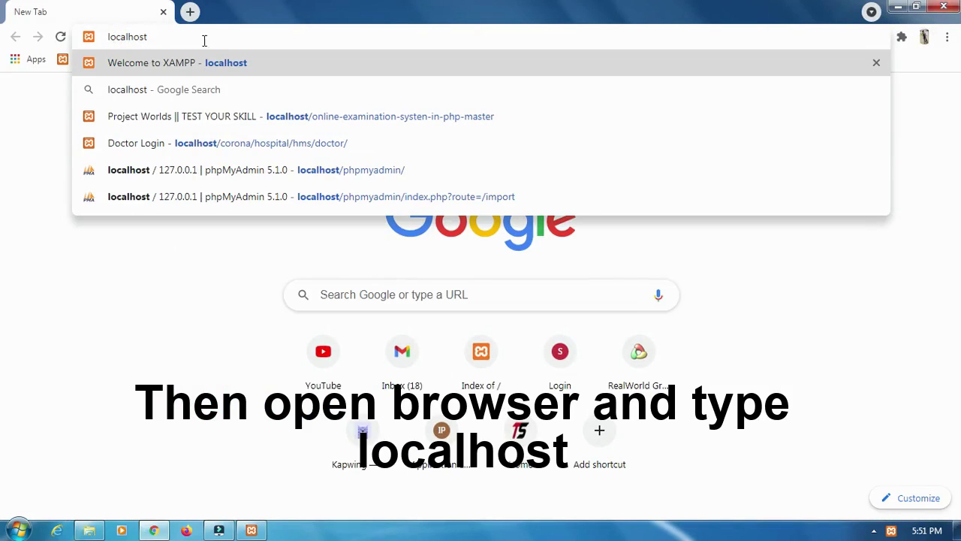
left_click_drag(178, 39, 105, 34)
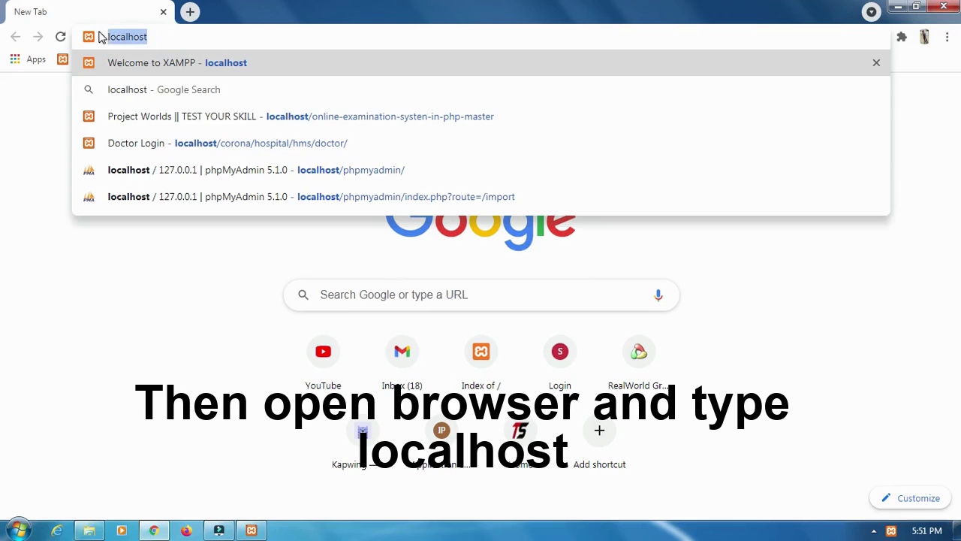
key("Return")
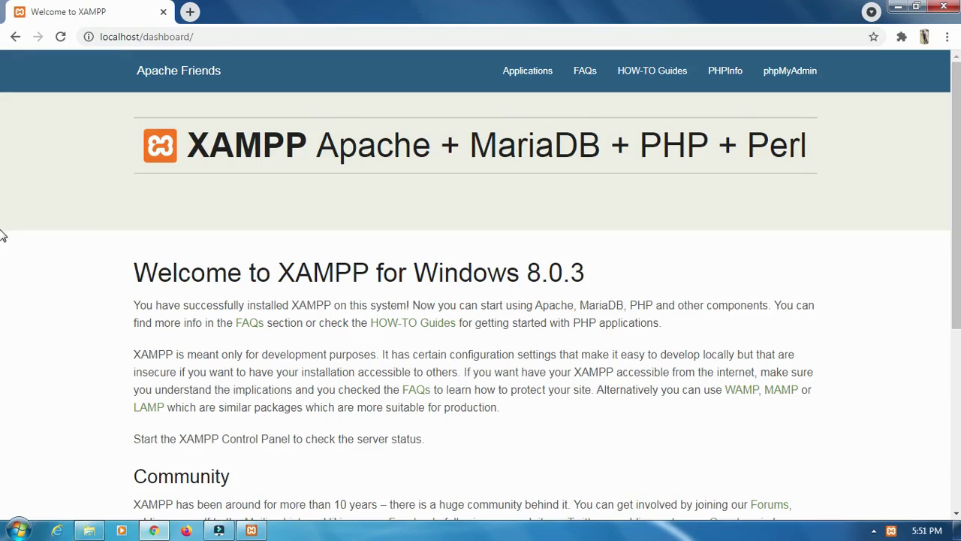
scroll(2, 237, "down", 1)
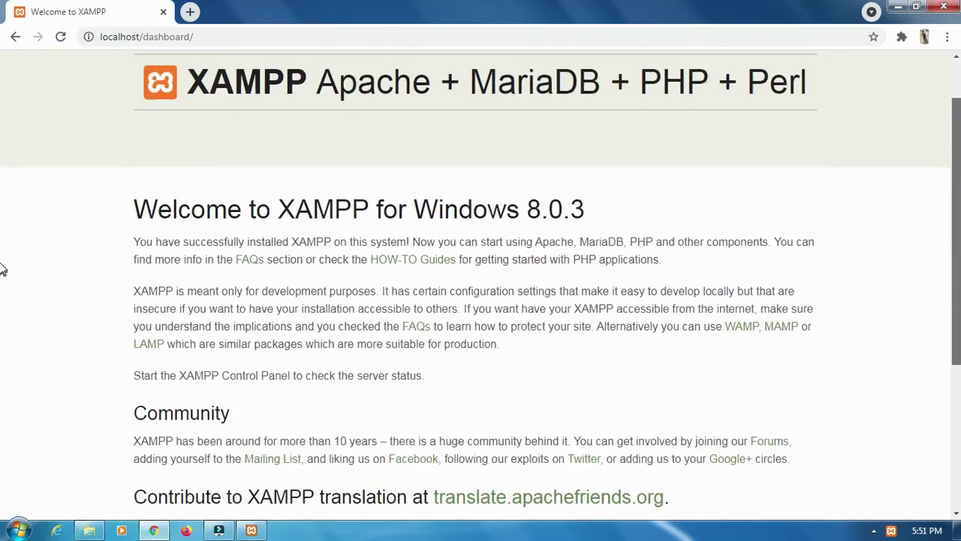
scroll(2, 225, "up", 1)
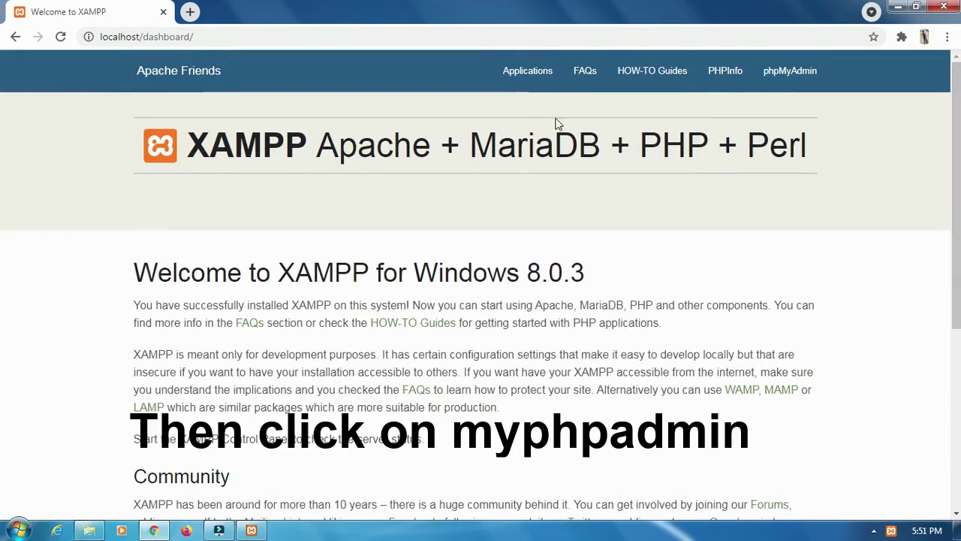
left_click(789, 78)
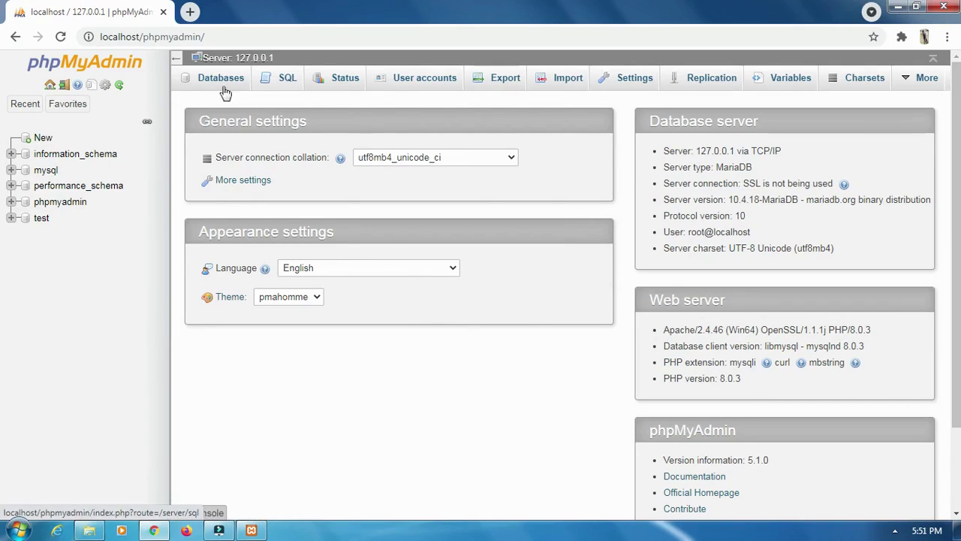
- Create a new database named 'student'
left_click(42, 141)
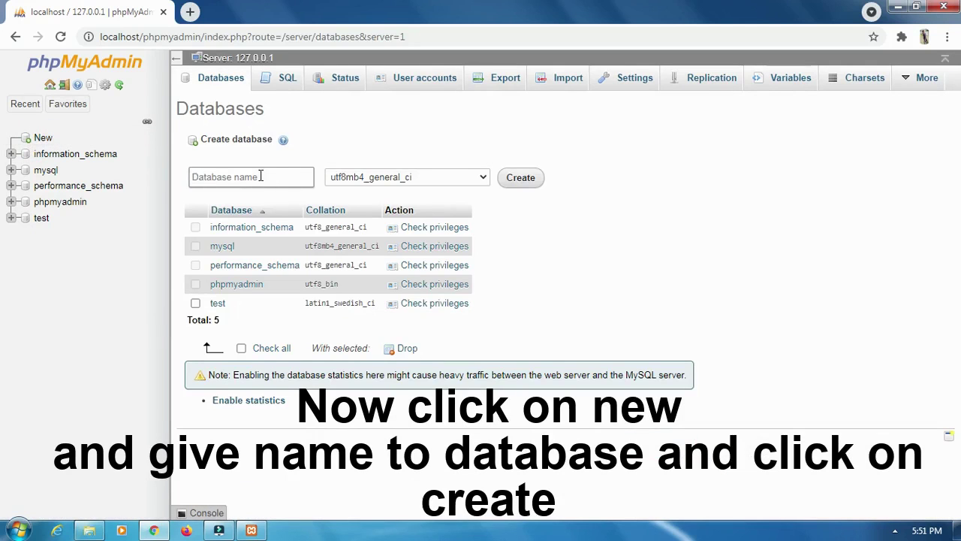
left_click(261, 176)
type("student")
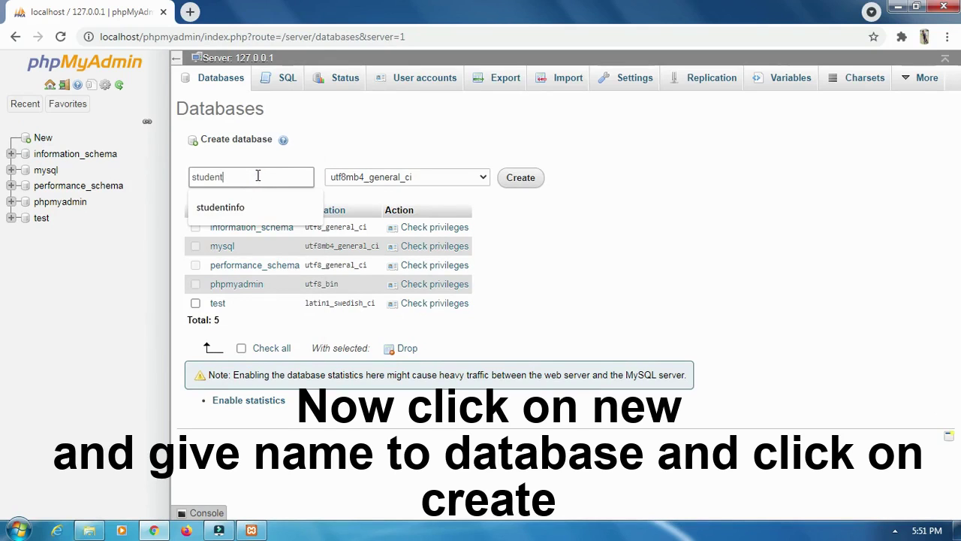
left_click_drag(258, 176, 191, 176)
left_click(516, 183)
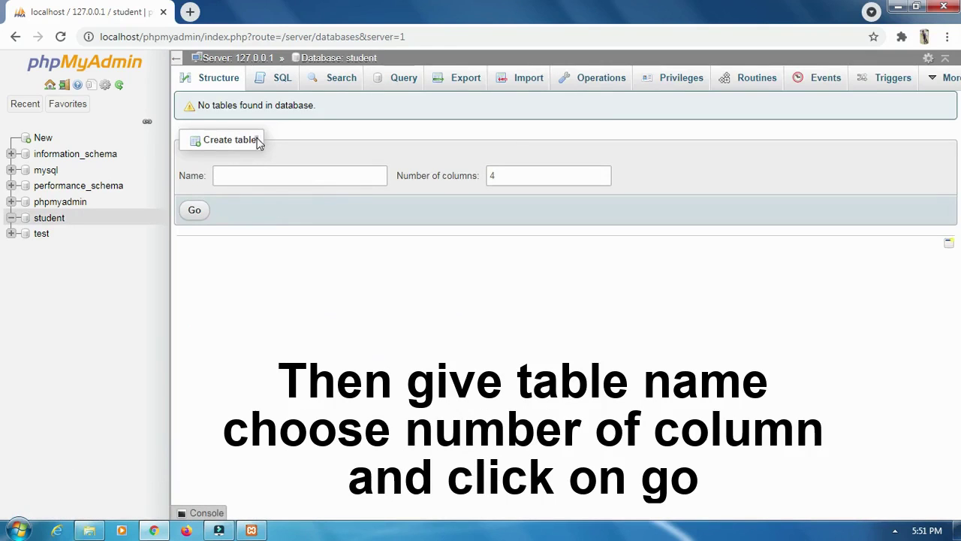
- Name the new table 'studentinfo', correcting the missing 't' typo
left_click_drag(256, 139, 202, 138)
left_click(237, 175)
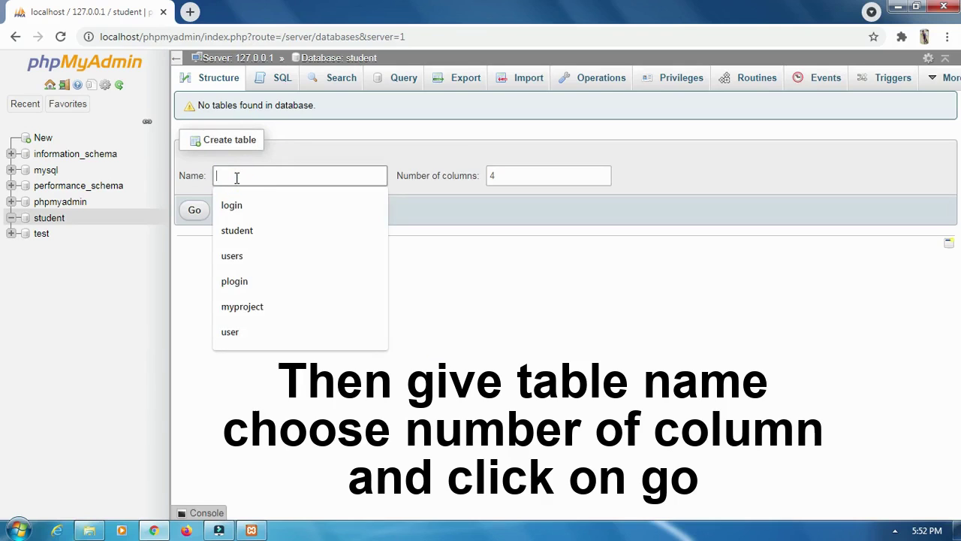
type("sudentinfo")
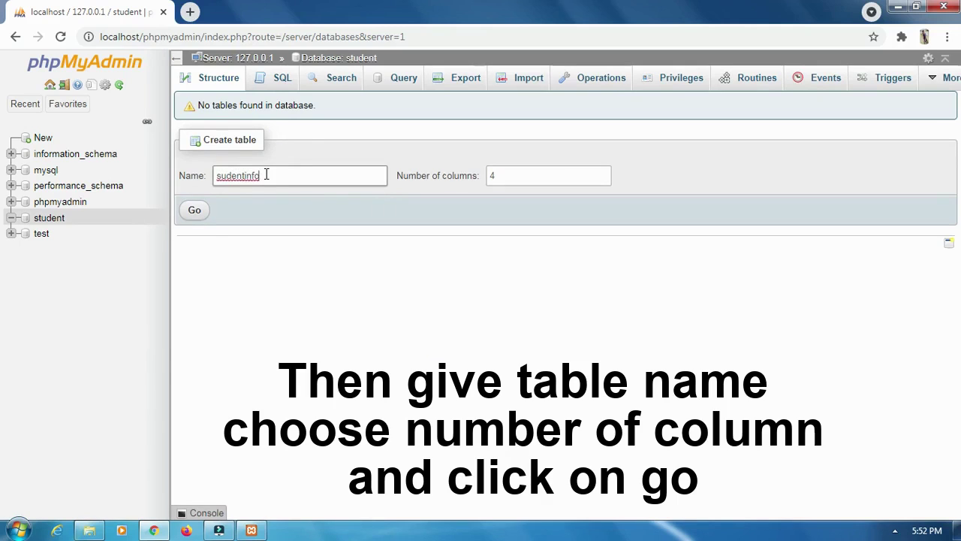
left_click_drag(262, 175, 215, 175)
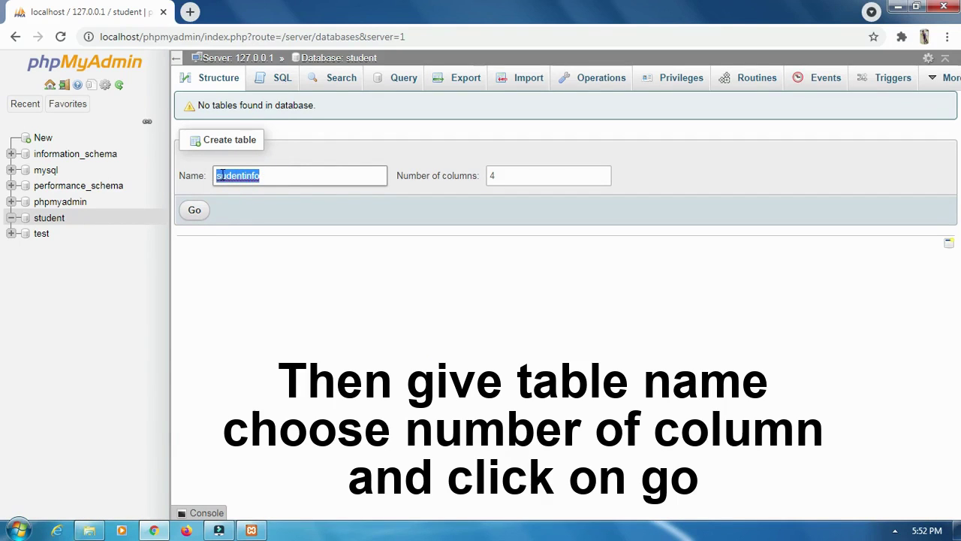
left_click(219, 175)
type("t")
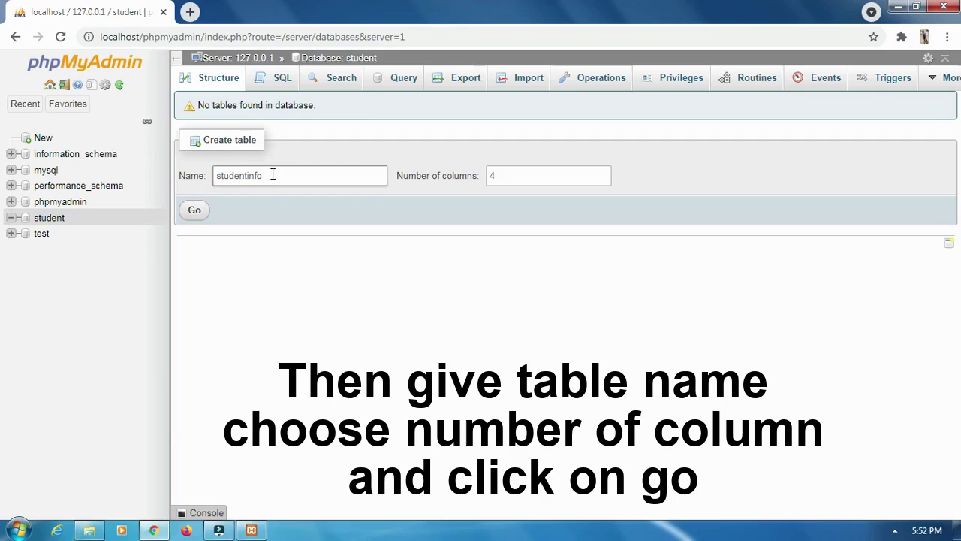
left_click_drag(273, 174, 217, 173)
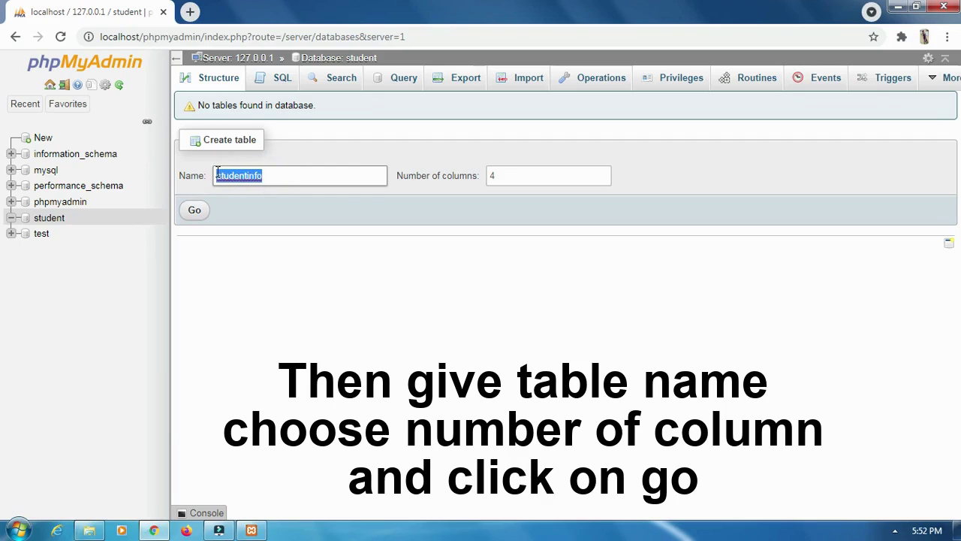
- Set the table to 4 columns and generate the column definition form
left_click(495, 176)
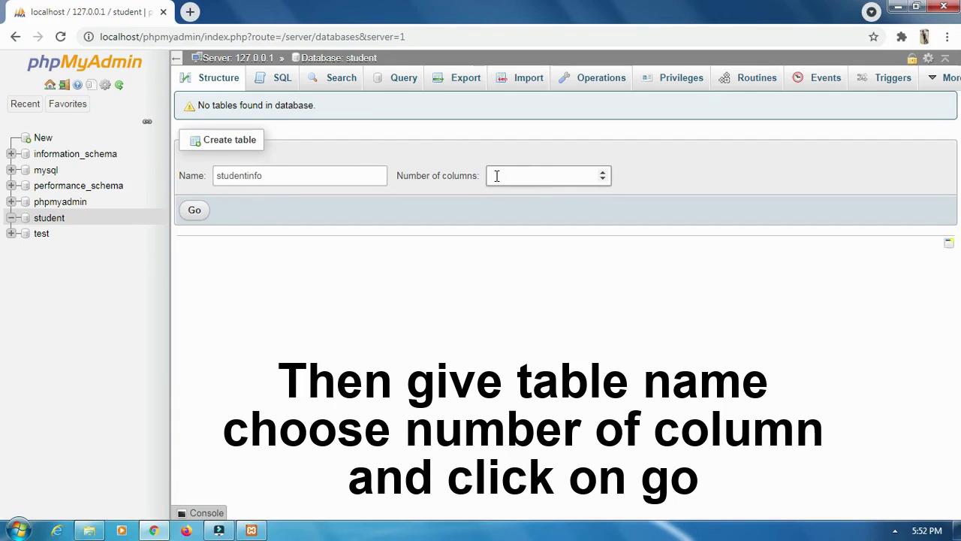
type("12")
double_click(497, 176)
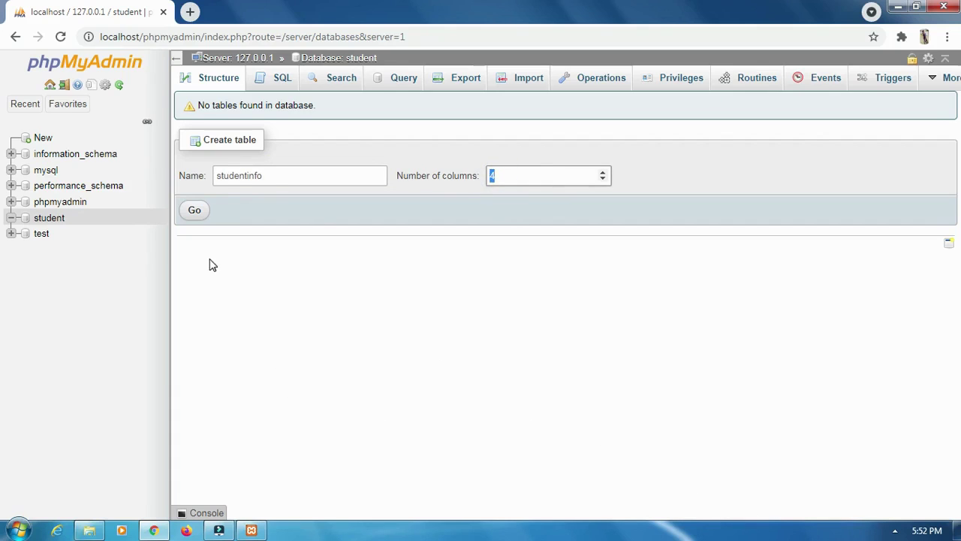
left_click(192, 214)
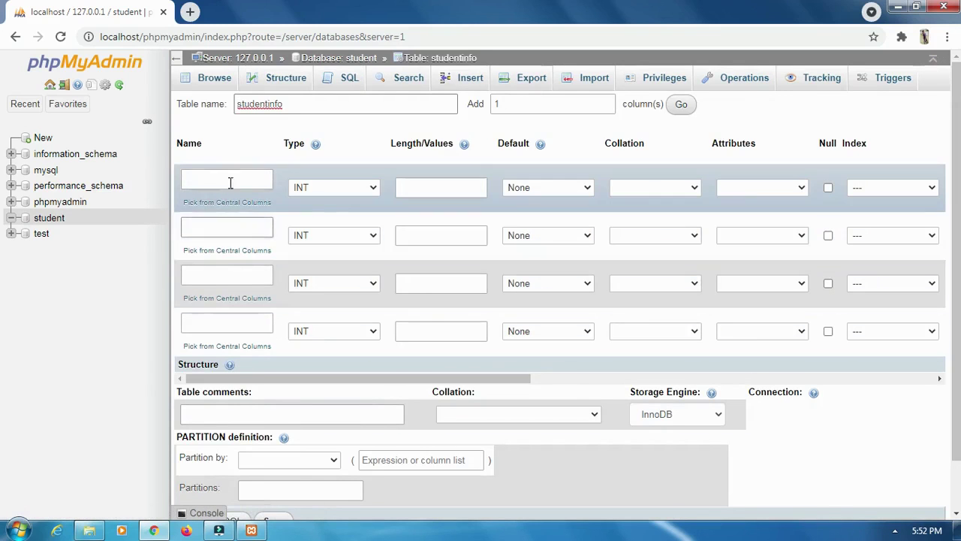
- Define the first column as 'name', VARCHAR with length 40
left_click(214, 180)
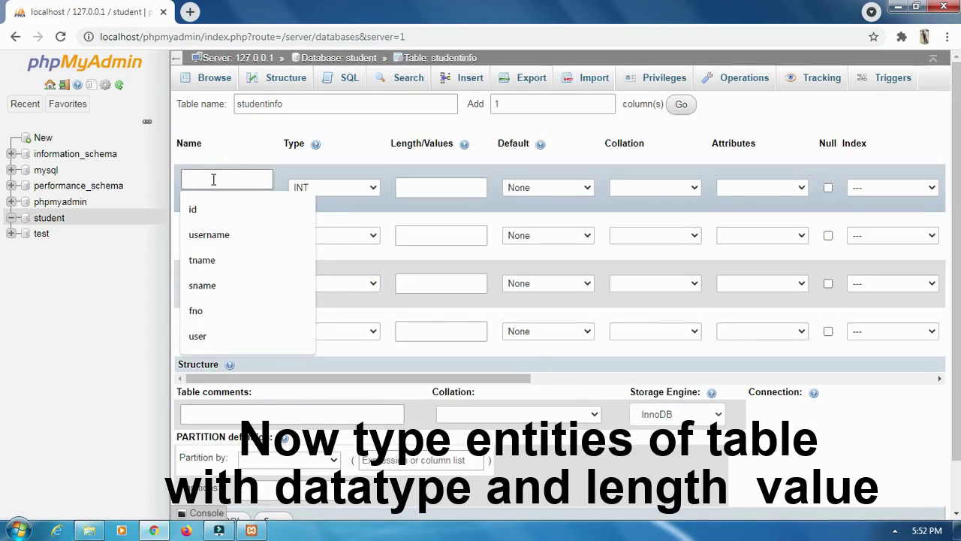
type("name")
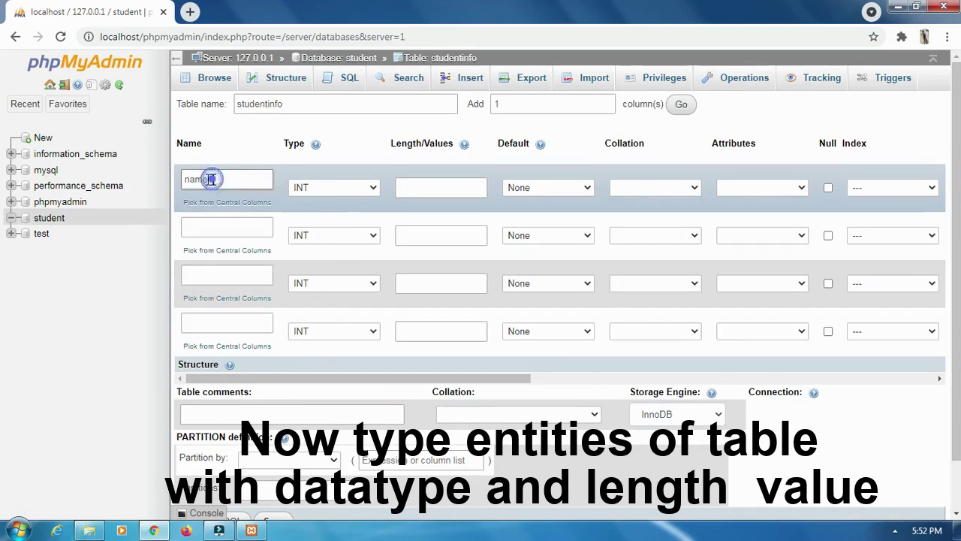
left_click_drag(213, 179, 180, 186)
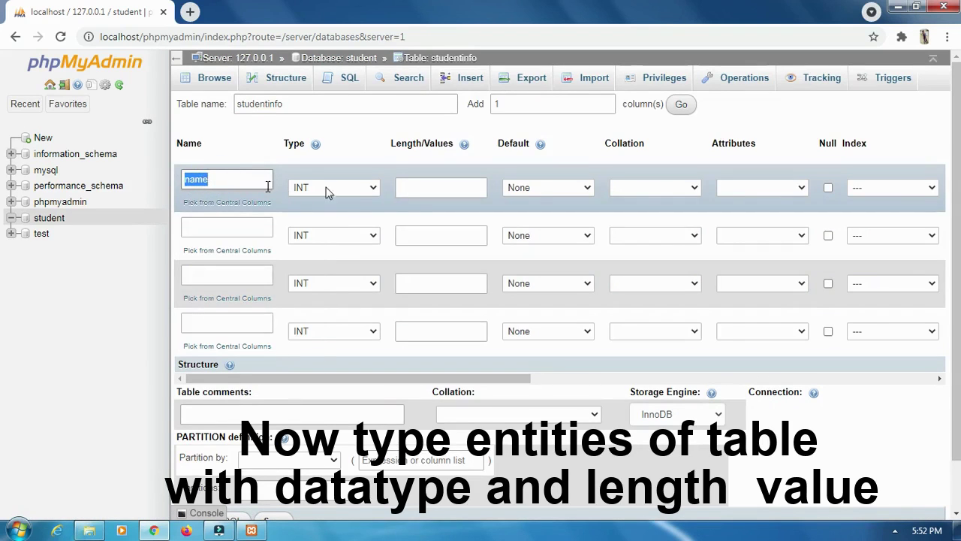
left_click(374, 189)
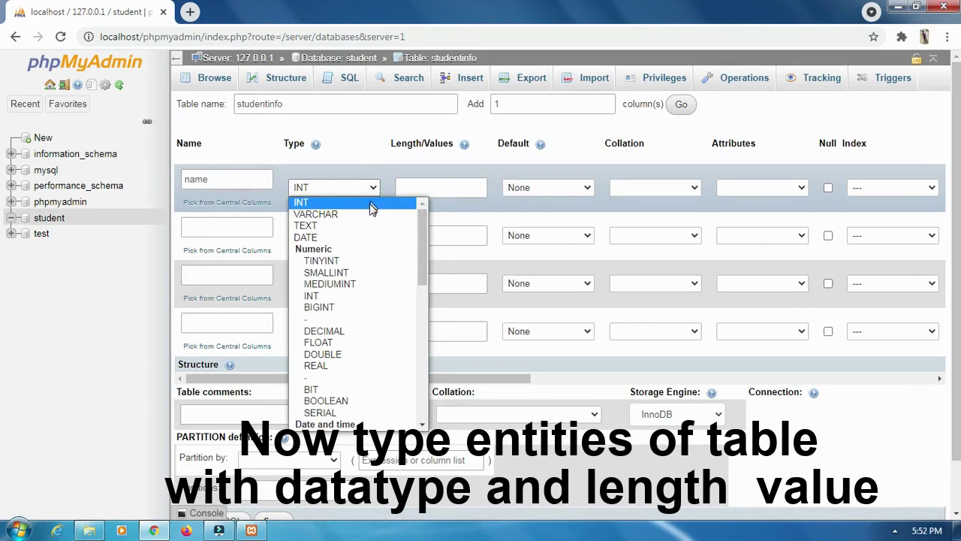
left_click(351, 214)
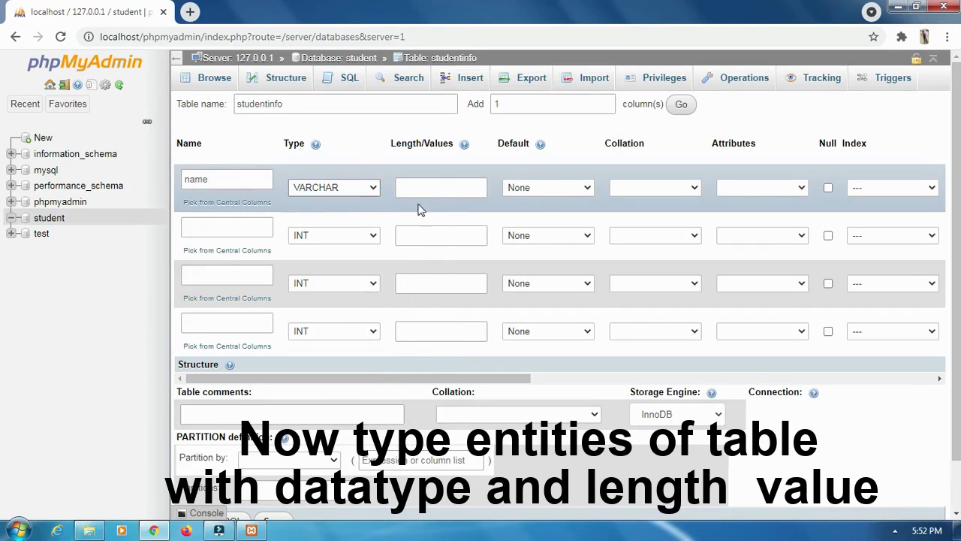
left_click(414, 188)
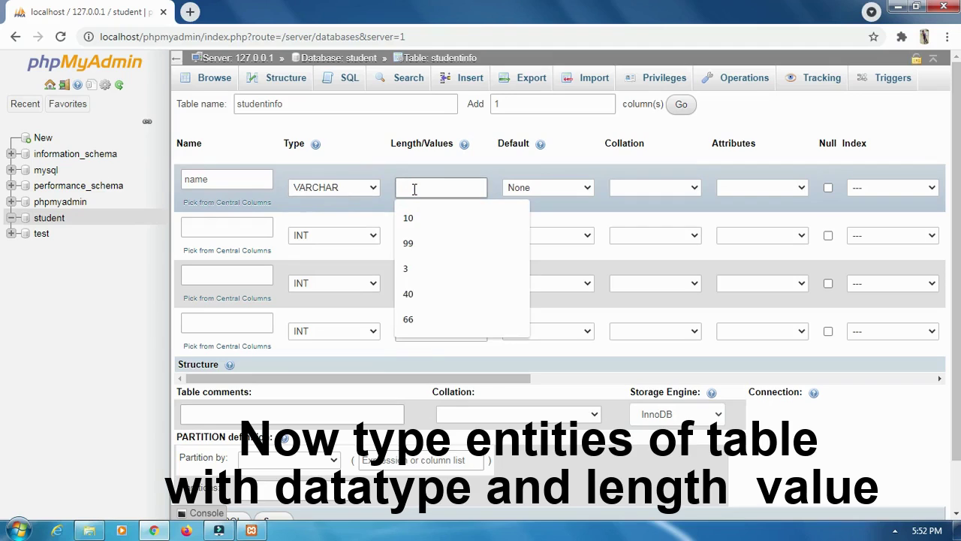
type("40")
double_click(403, 187)
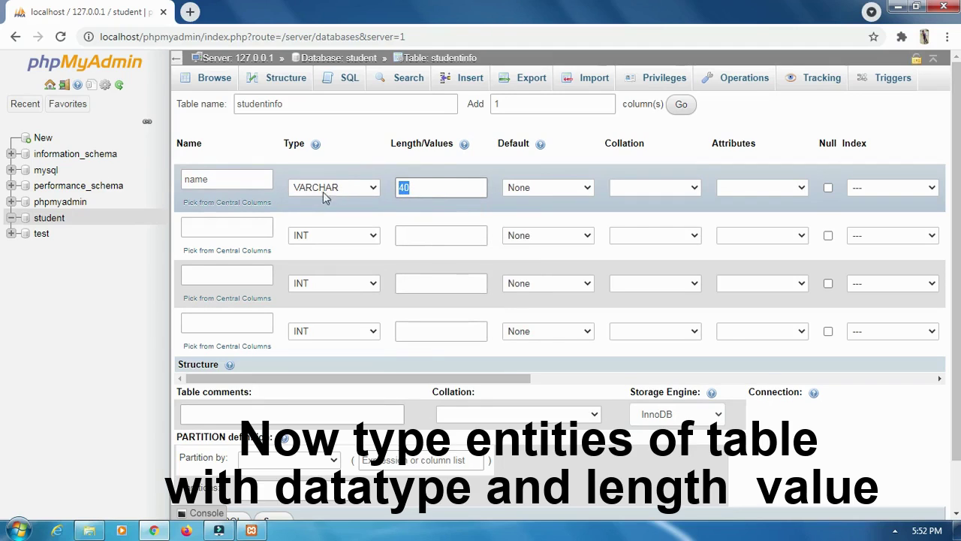
left_click_drag(210, 181, 183, 178)
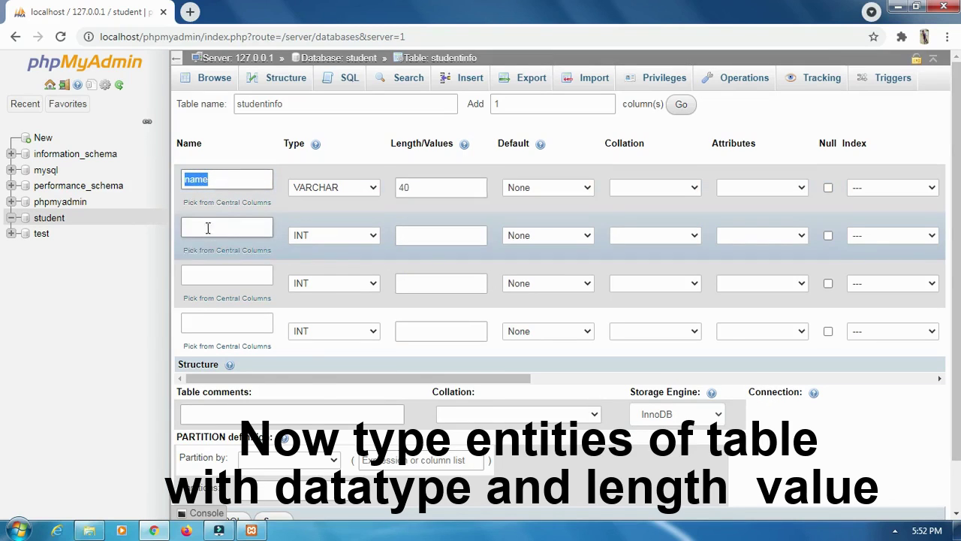
- Define the second column as 'rollno', INT with length 55
left_click(203, 225)
type("ro")
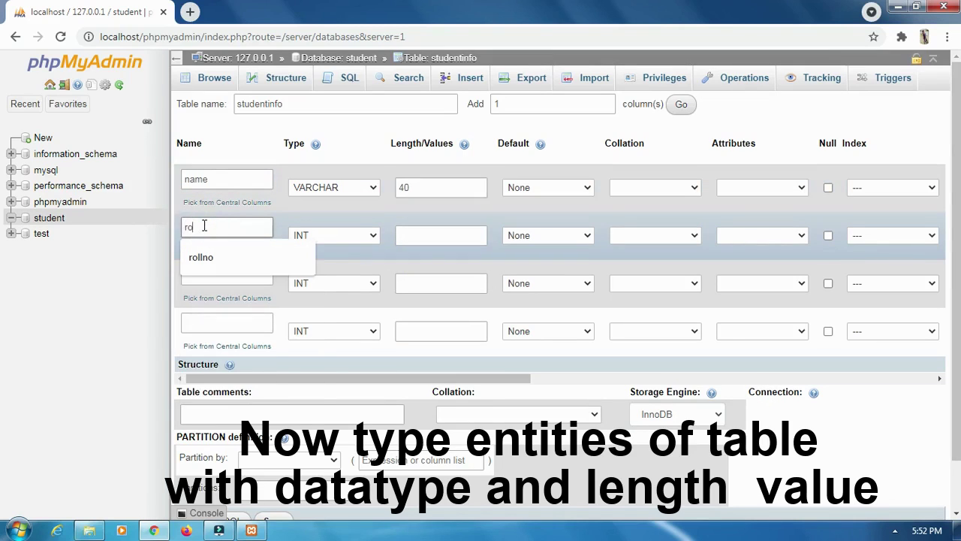
type("llno")
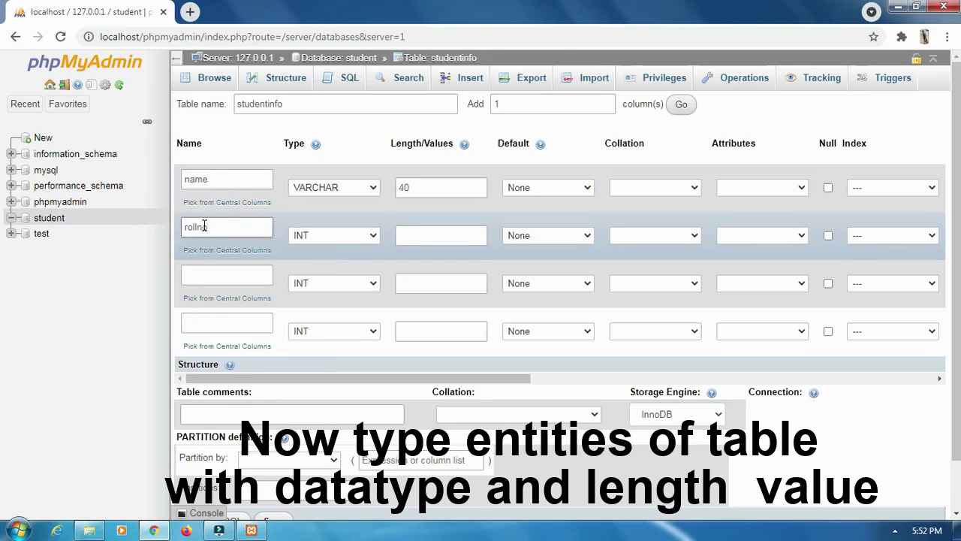
double_click(214, 226)
left_click(328, 239)
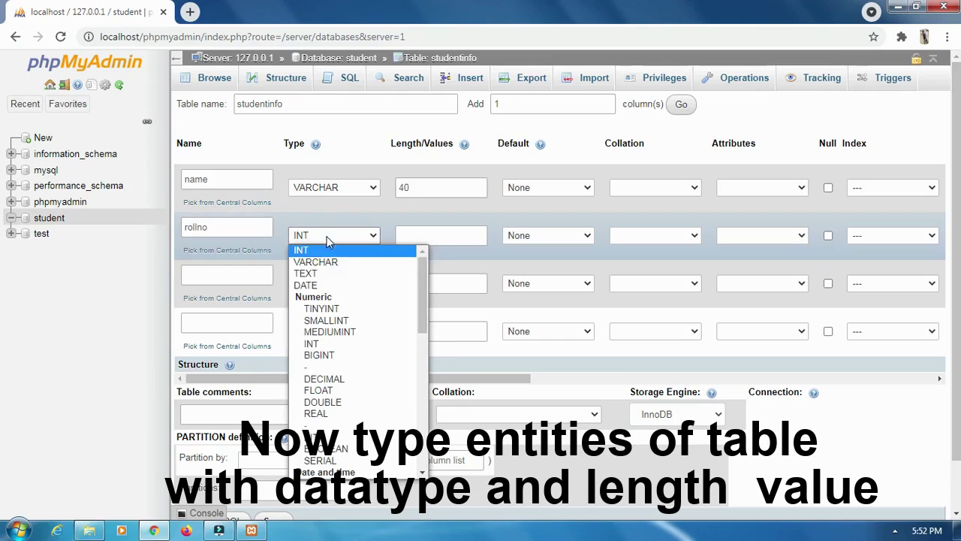
left_click(309, 252)
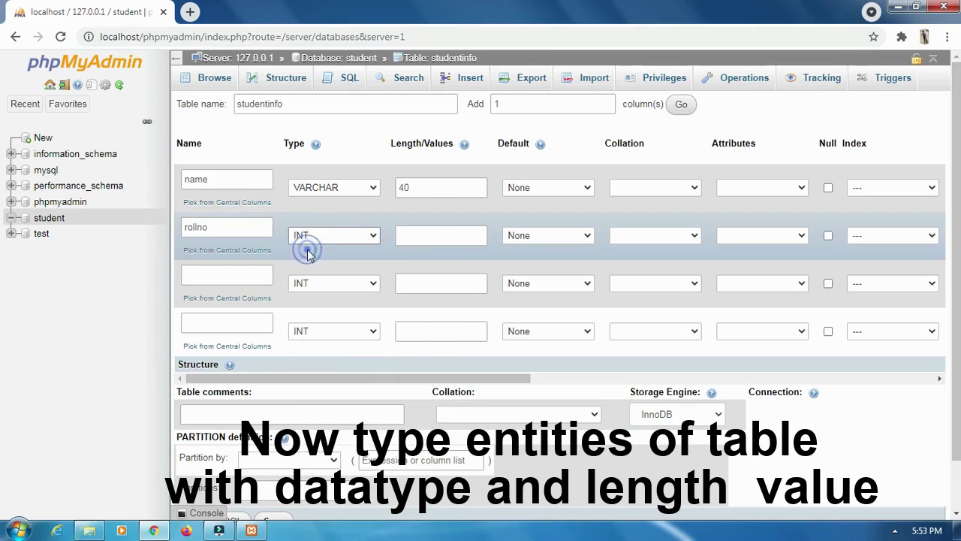
left_click(425, 239)
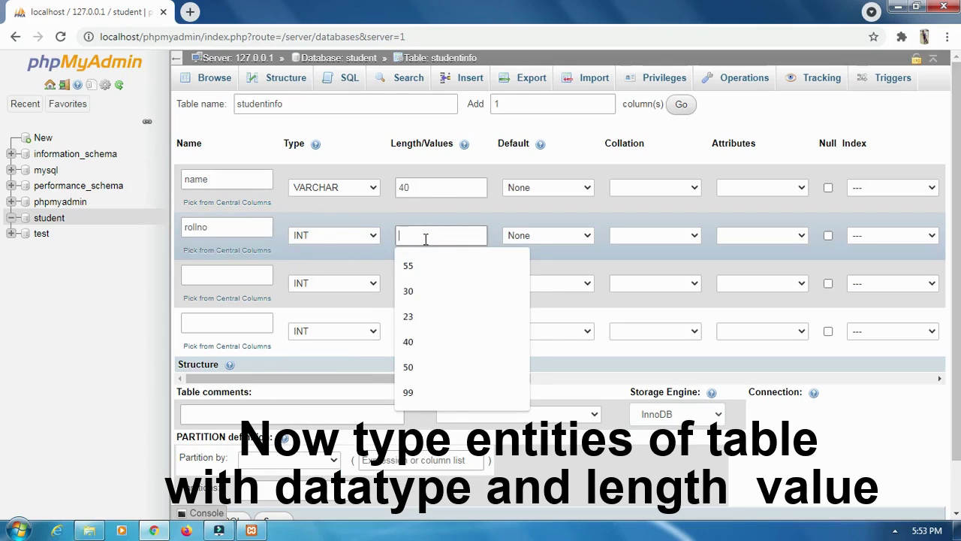
type("55")
double_click(418, 235)
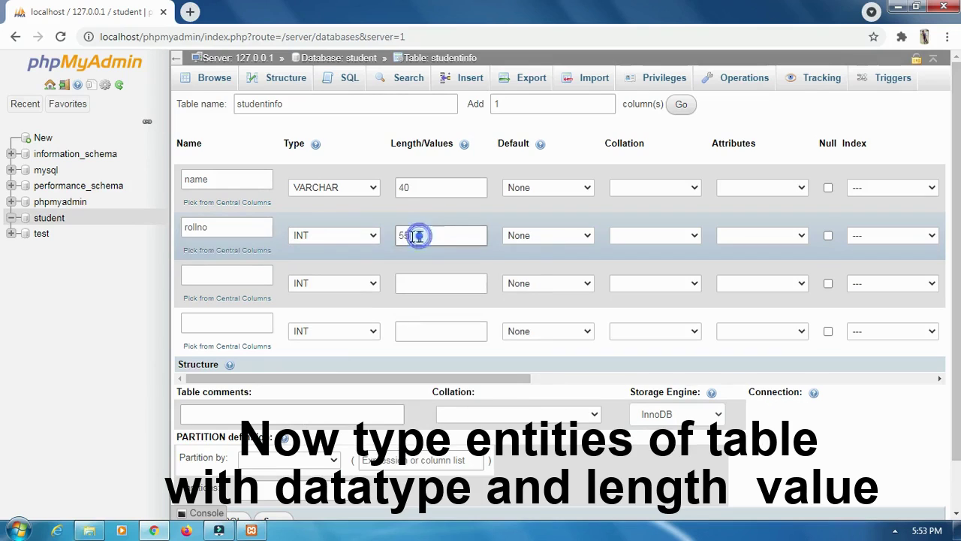
left_click_drag(211, 229, 183, 226)
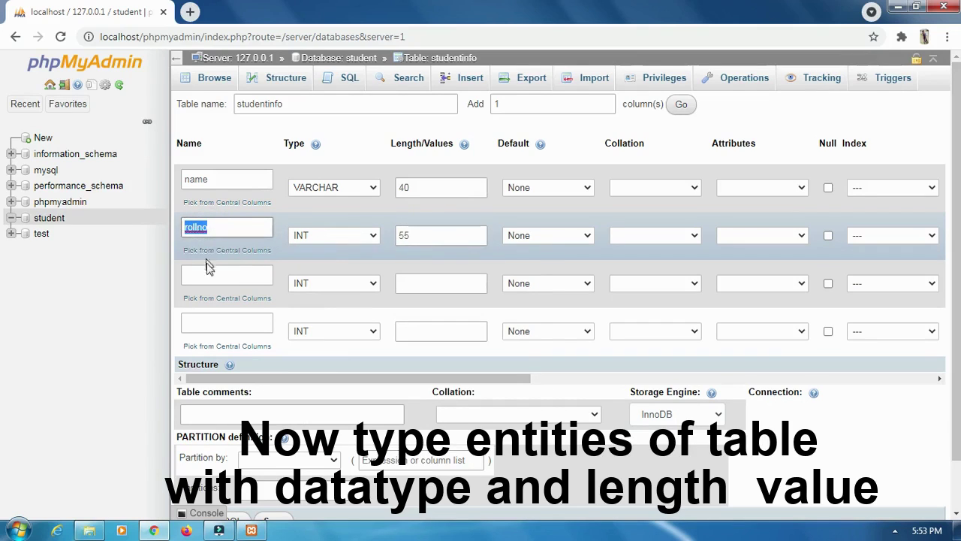
- Define the third column as 'address', VARCHAR with length 66
left_click(206, 277)
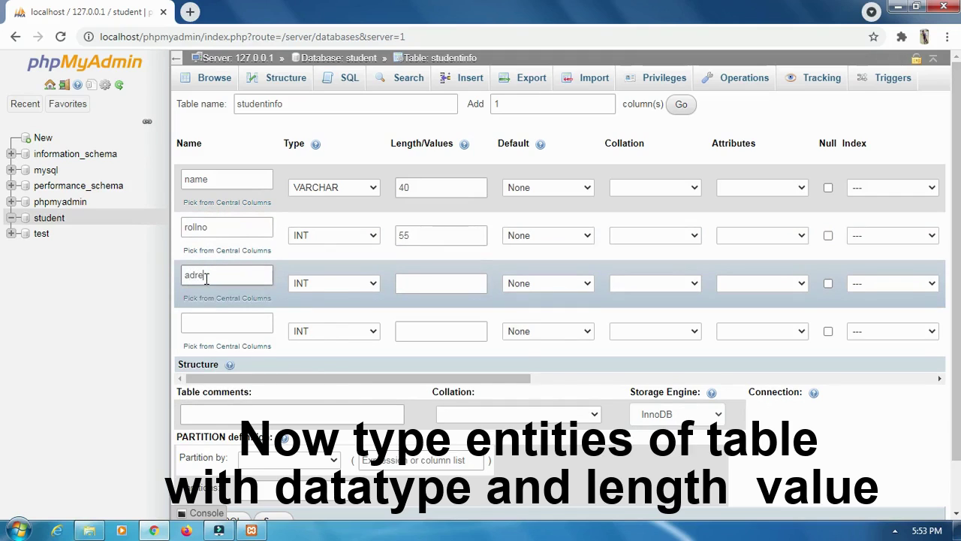
type("ads")
type("r")
key("BackSpace")
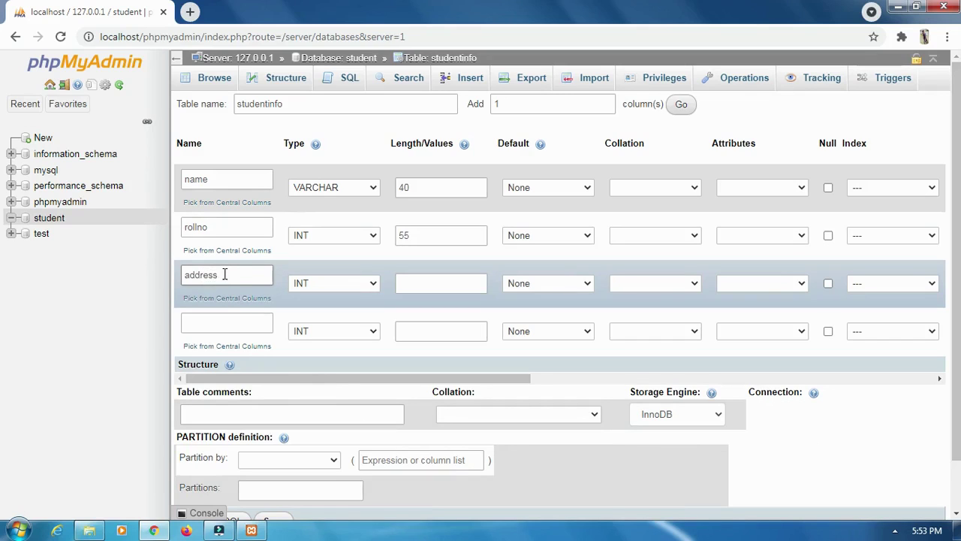
left_click_drag(224, 274, 183, 275)
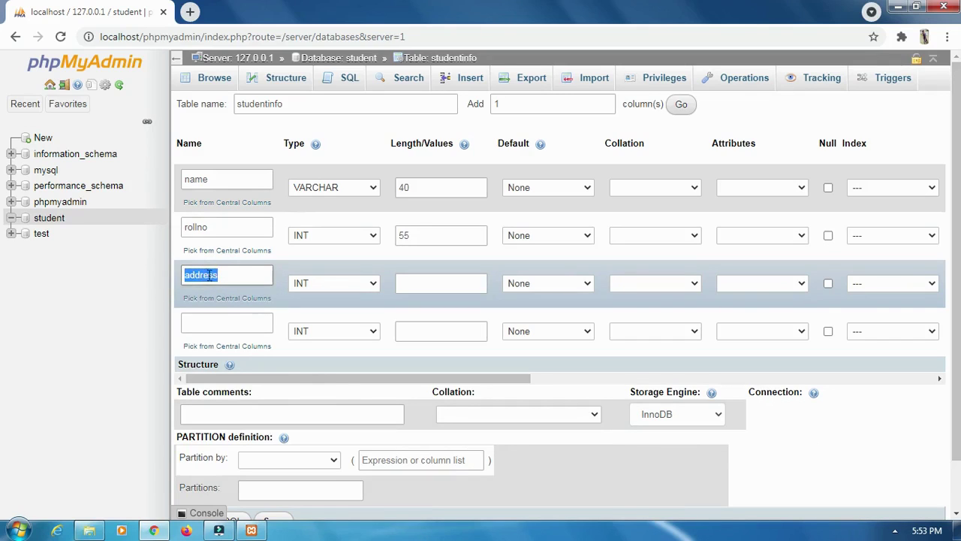
left_click(344, 283)
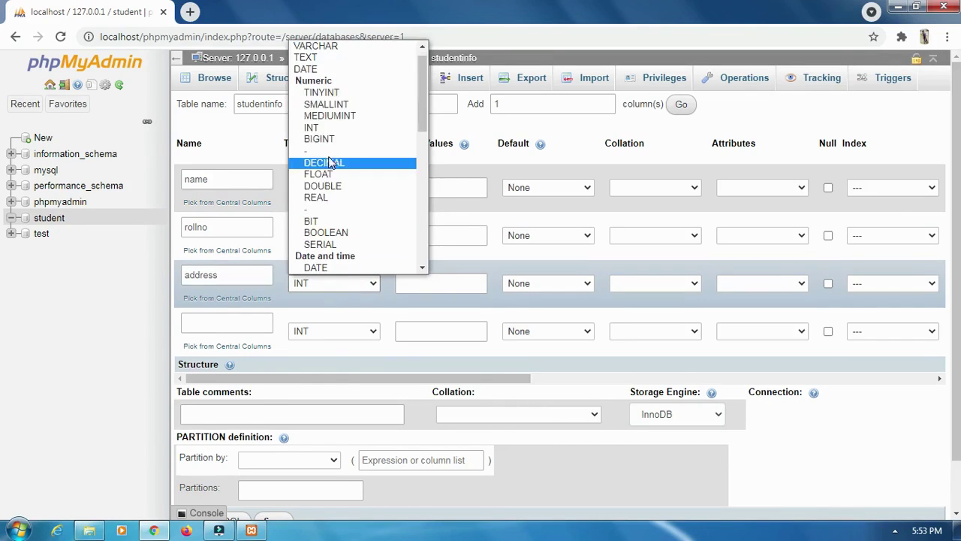
left_click(326, 50)
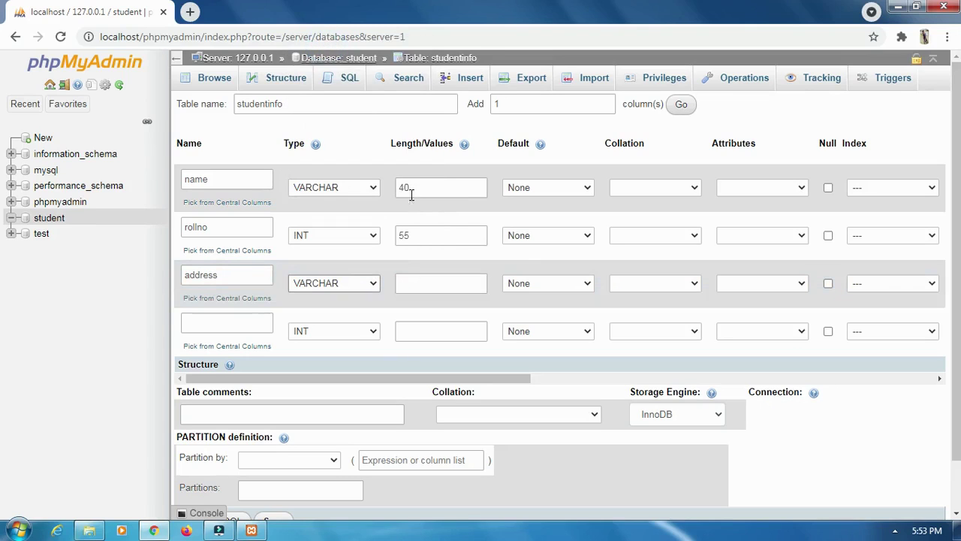
left_click(418, 283)
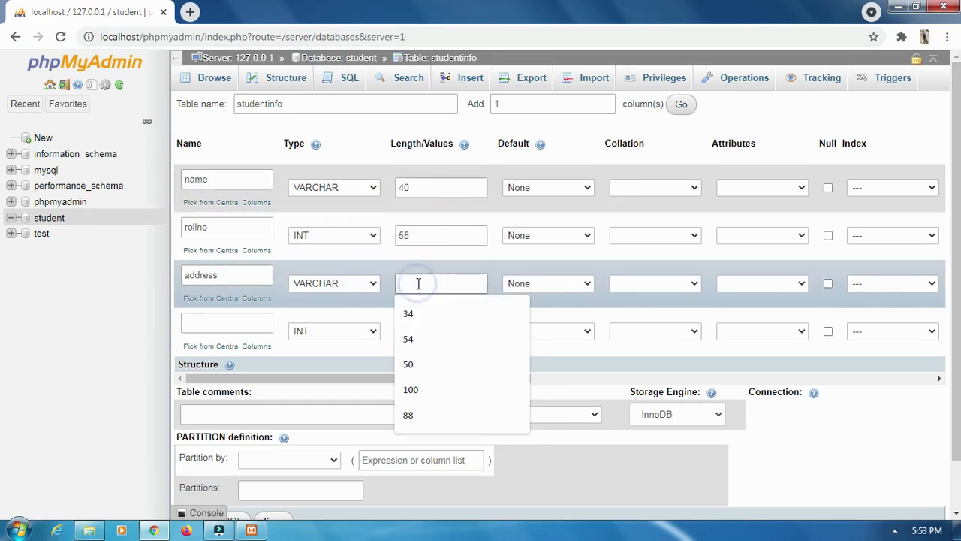
type("66")
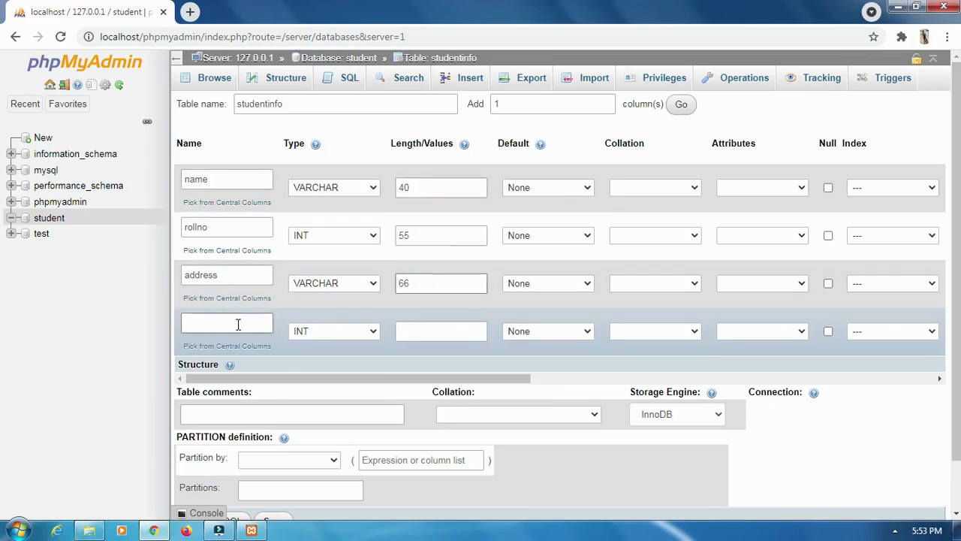
- Define the fourth column as 'email', VARCHAR with length 50
left_click(217, 325)
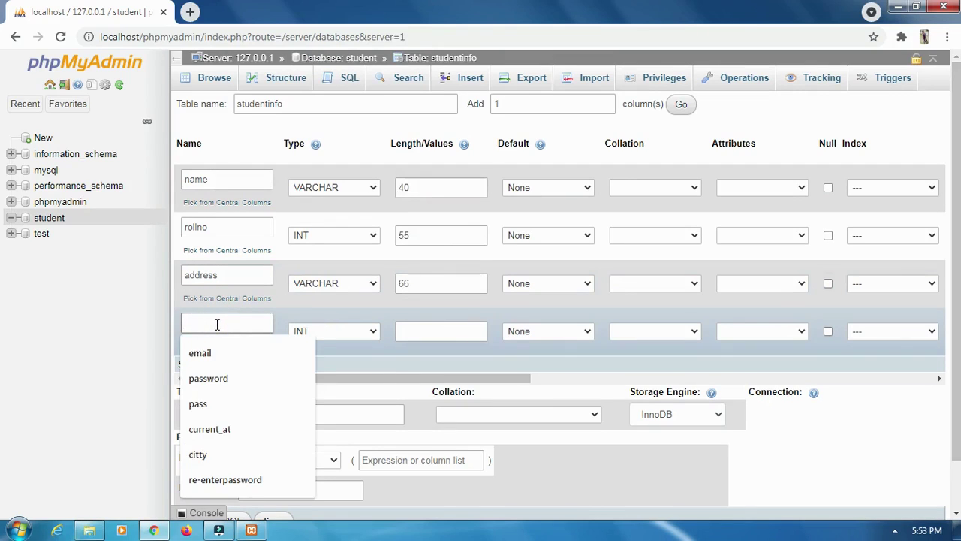
type("emai")
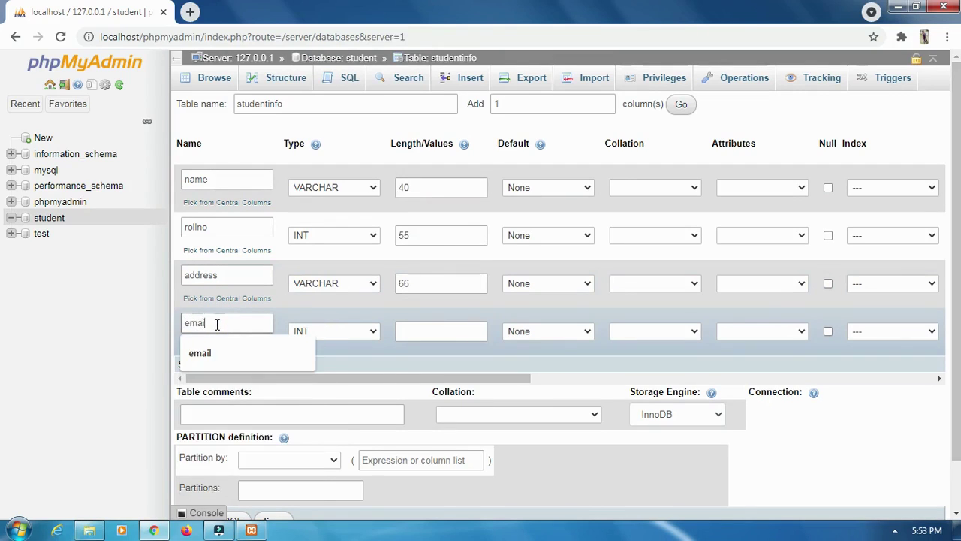
type("l")
left_click_drag(217, 323, 185, 323)
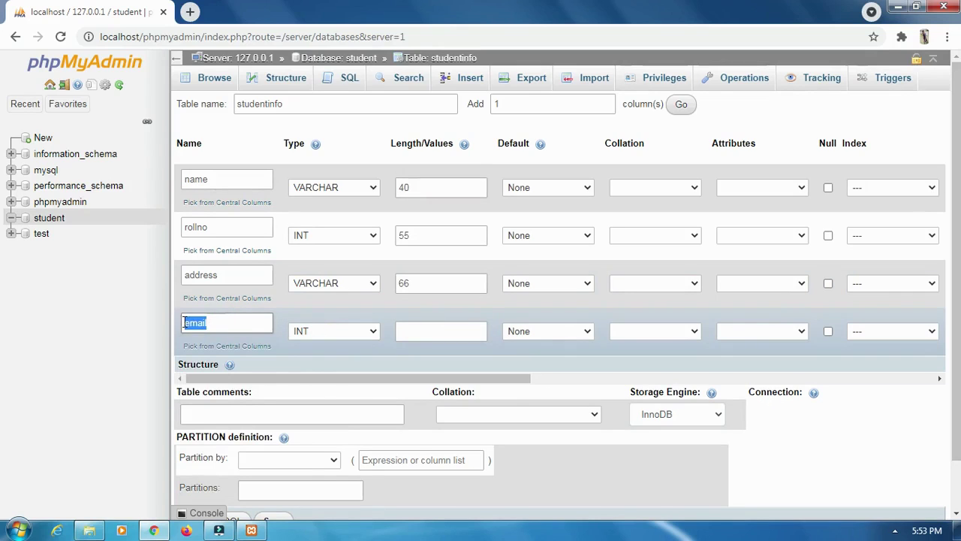
left_click(367, 333)
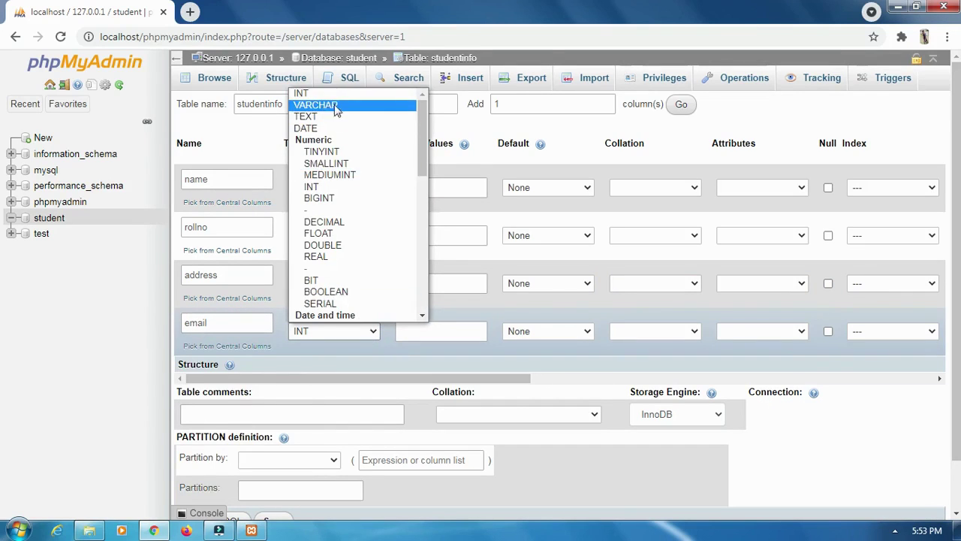
left_click(323, 105)
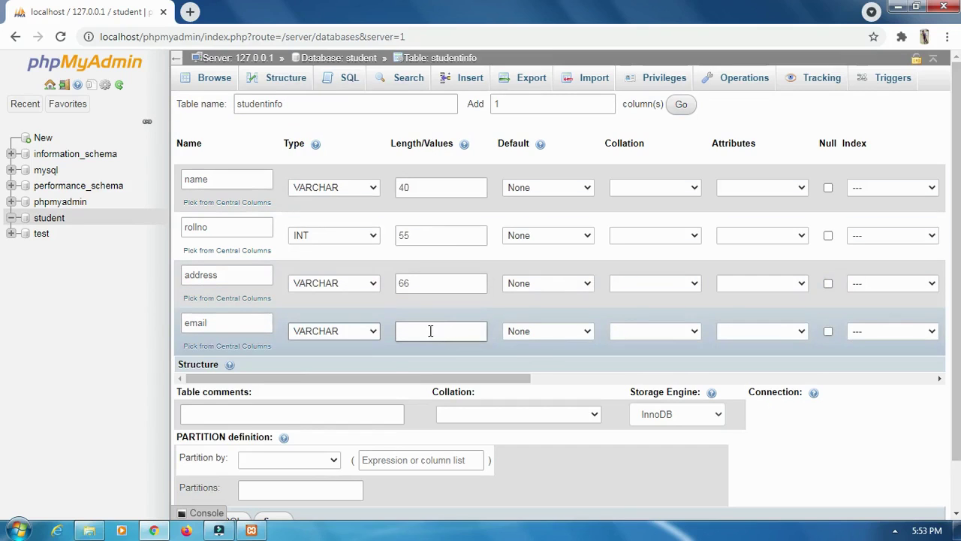
left_click(429, 331)
type("50")
left_click_drag(425, 330, 397, 329)
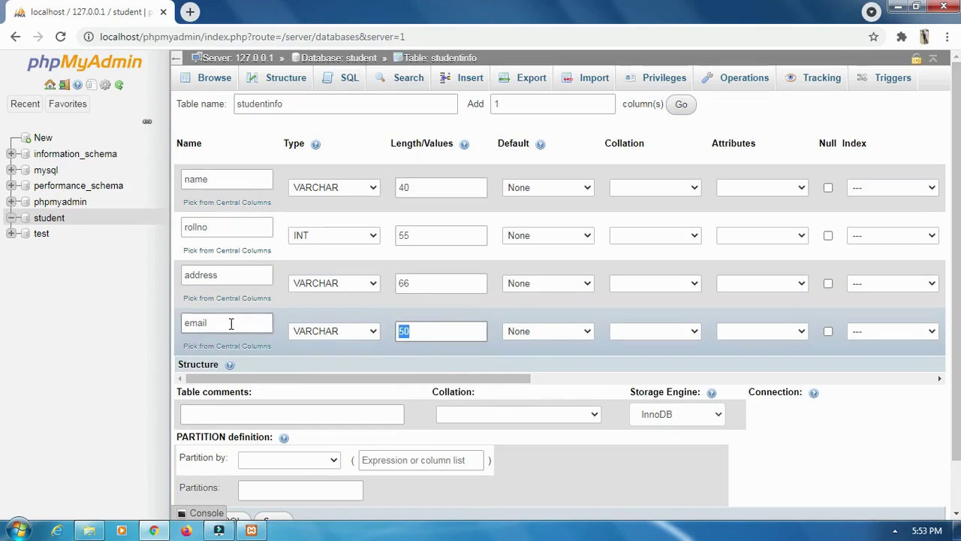
left_click_drag(230, 323, 184, 322)
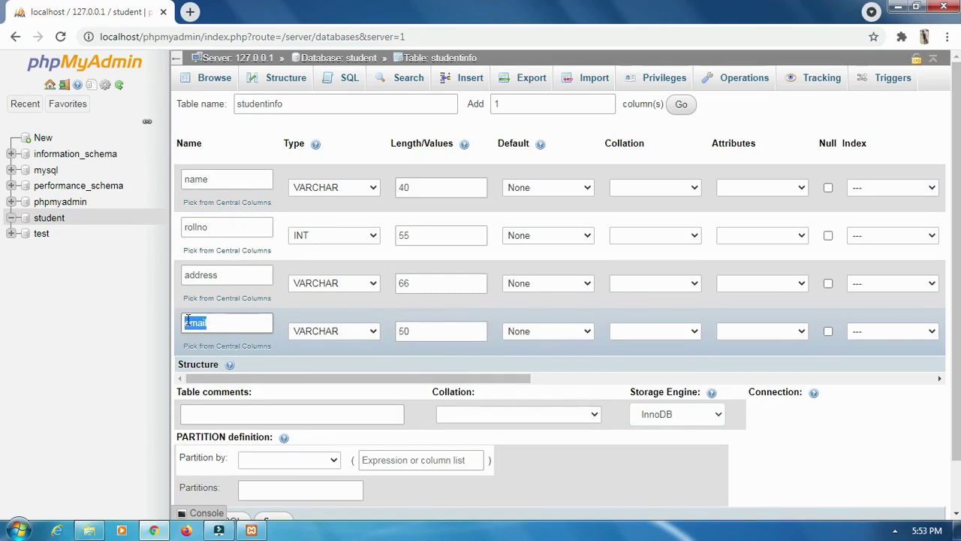
left_click(810, 451)
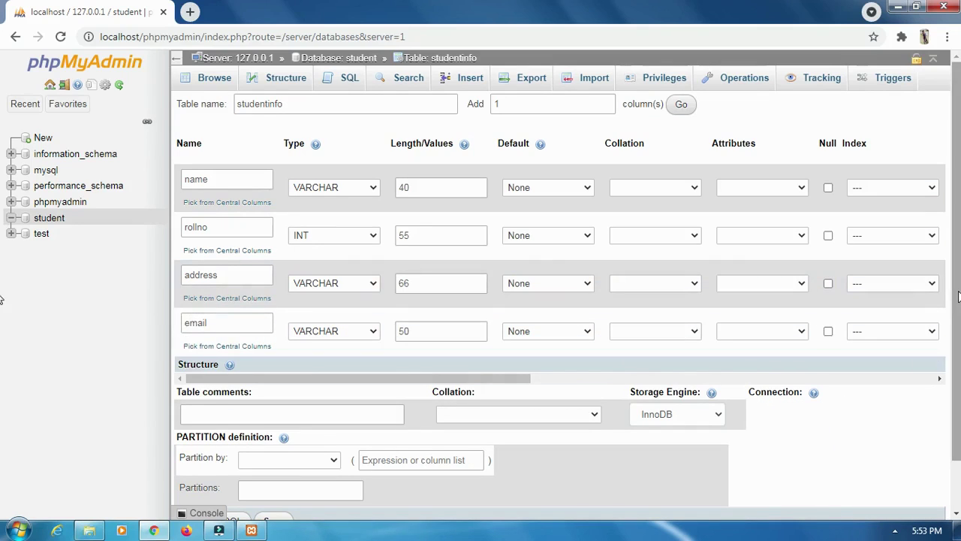
scroll(959, 297, "down", 2)
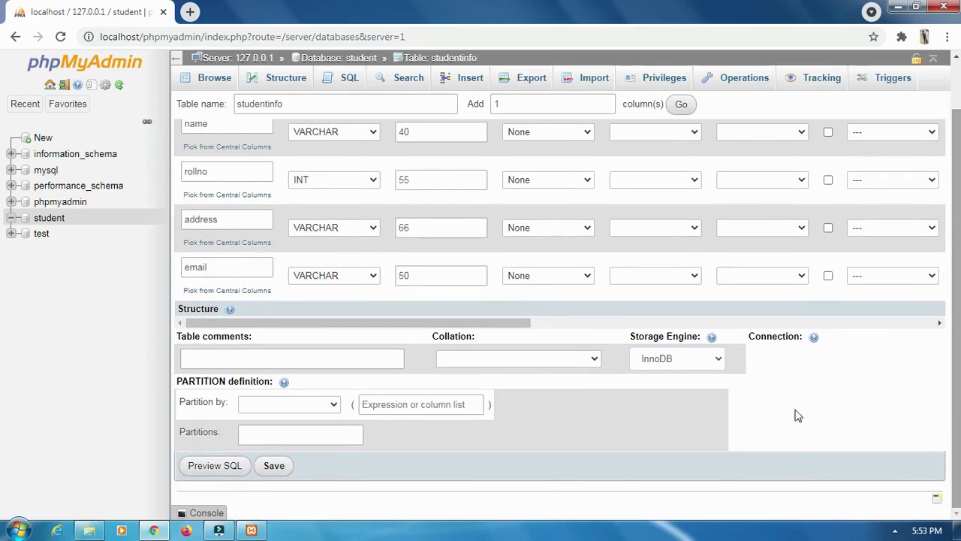
- Save the studentinfo table and bring up its Insert row form
left_click(276, 468)
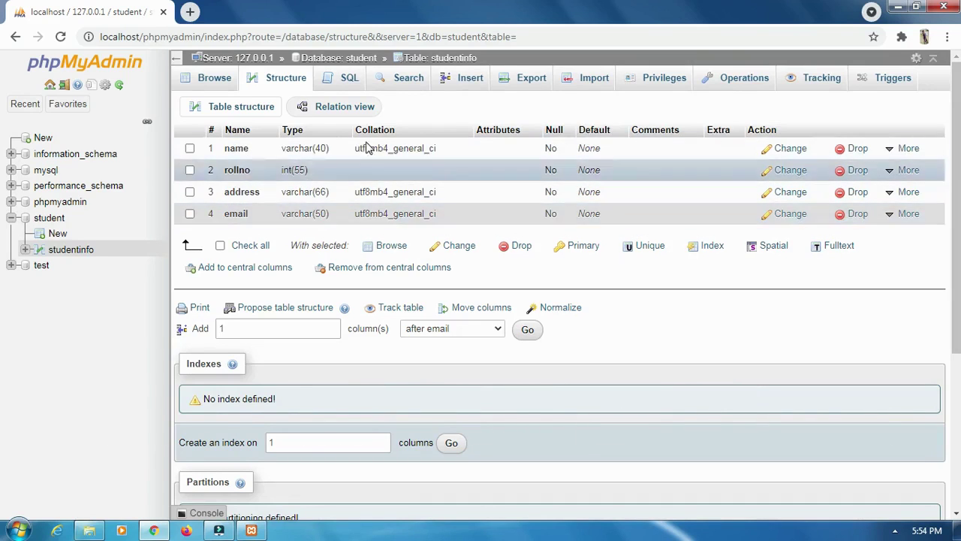
left_click(463, 86)
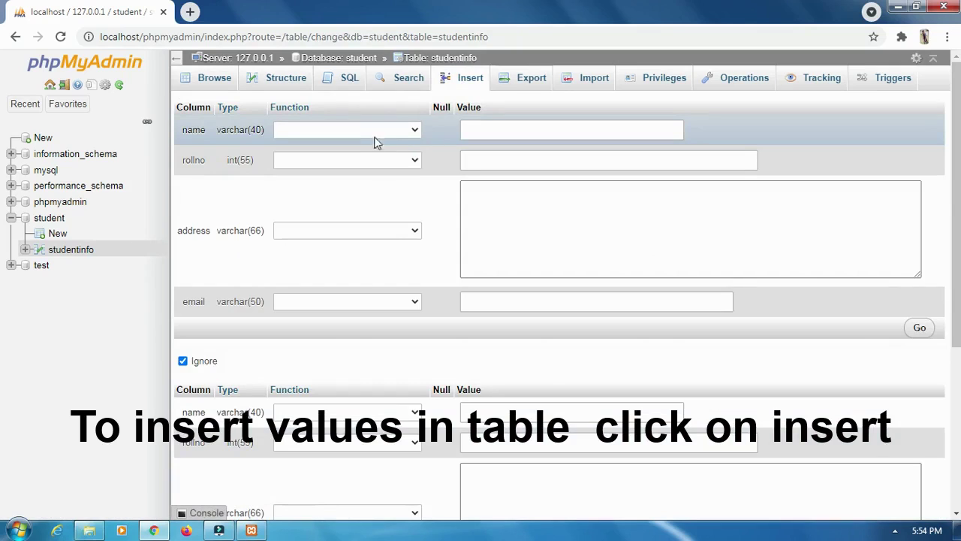
- Fill the first record with a student name, rollno 22, an address and an email
left_click(497, 129)
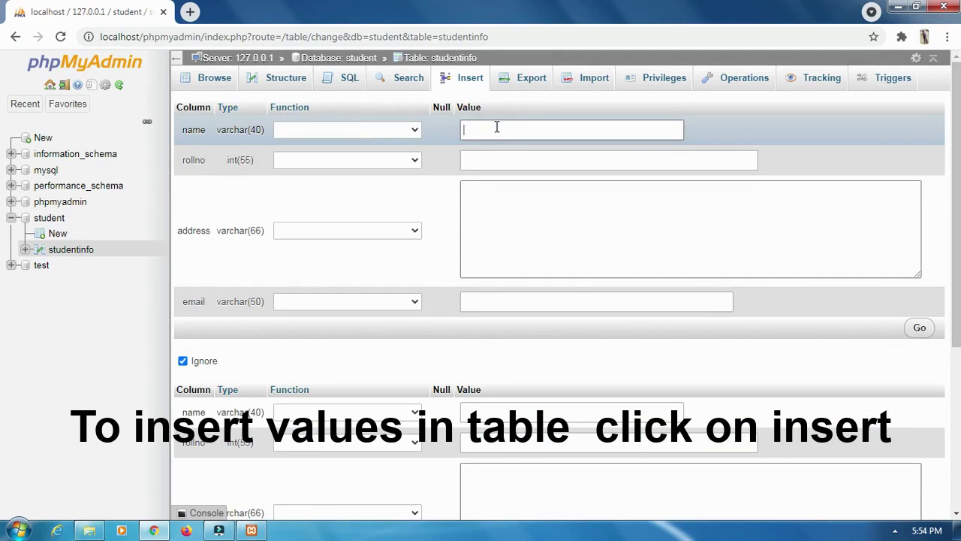
type("raj")
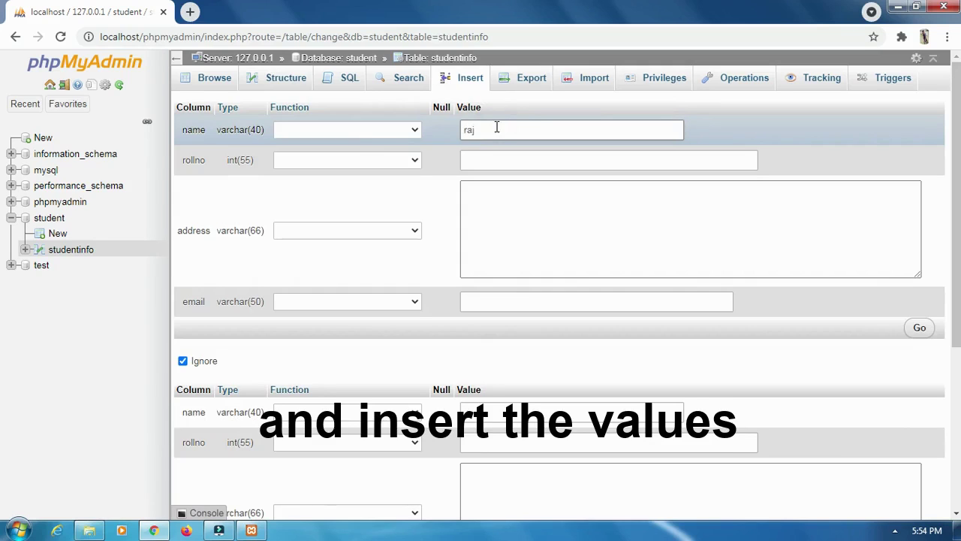
left_click_drag(496, 128, 461, 133)
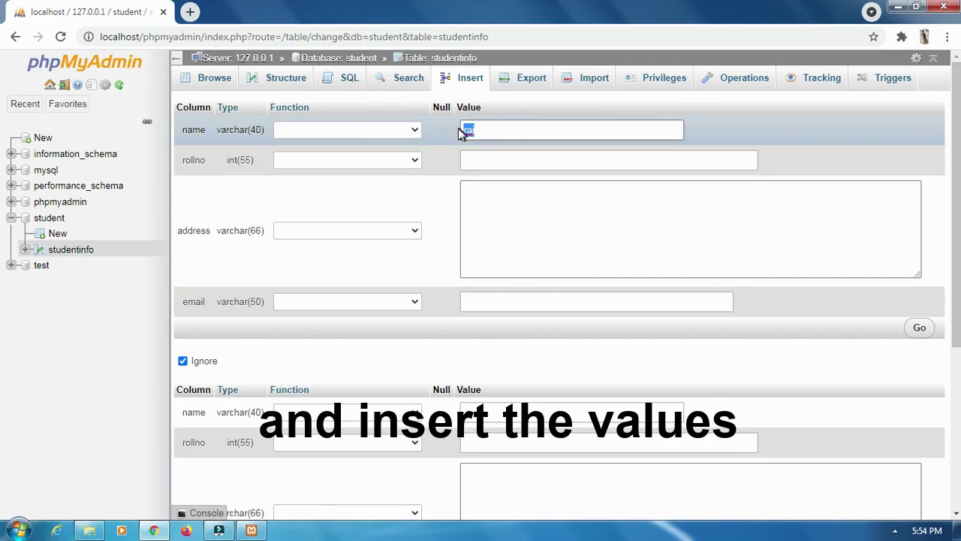
left_click(489, 161)
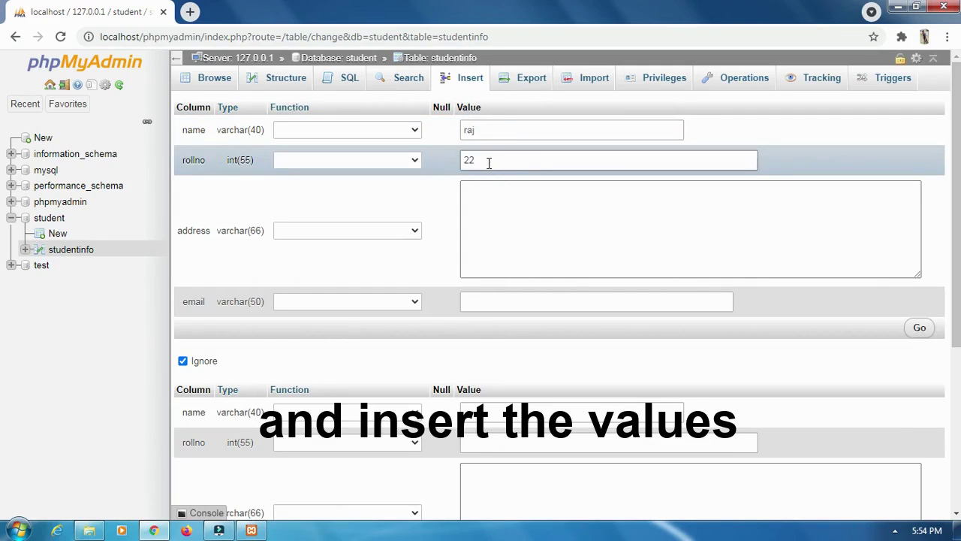
left_click(504, 226)
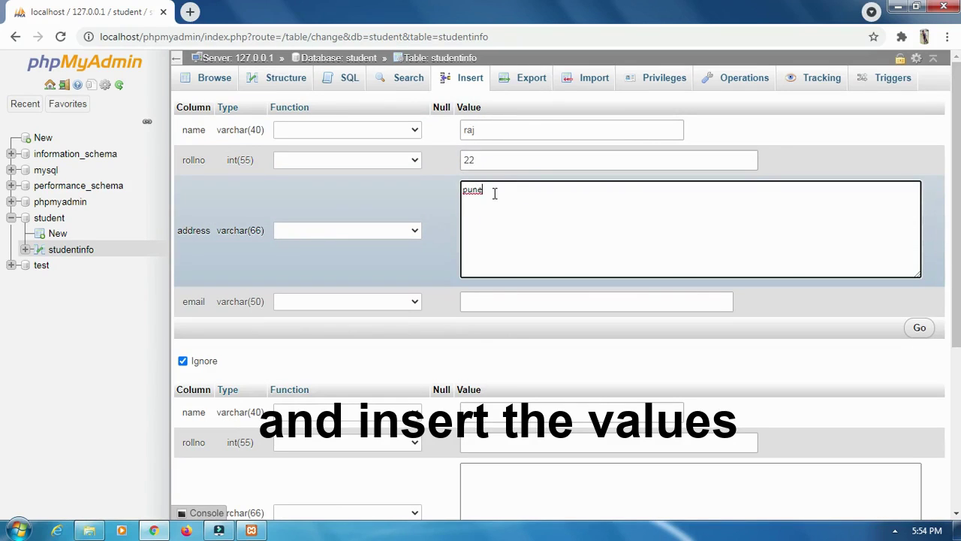
left_click_drag(494, 193, 463, 197)
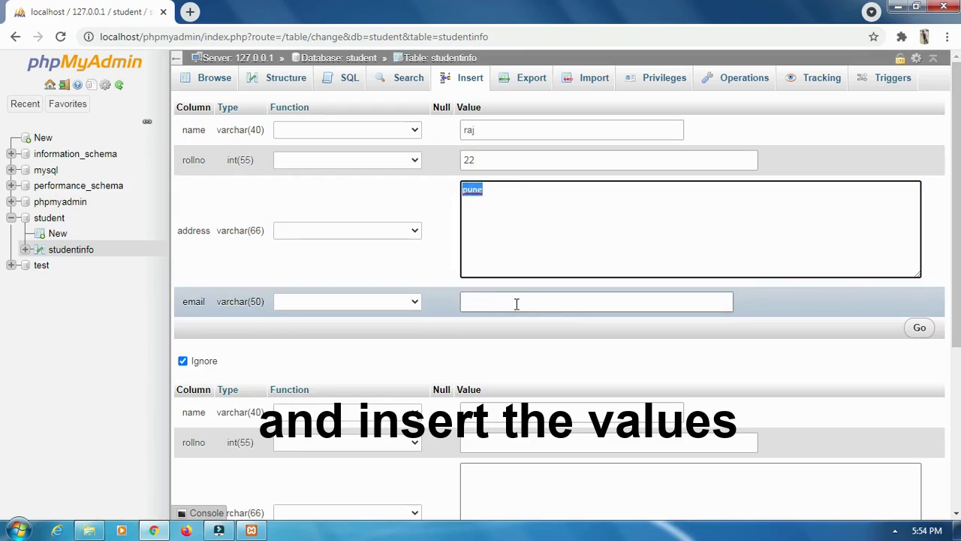
left_click(517, 303)
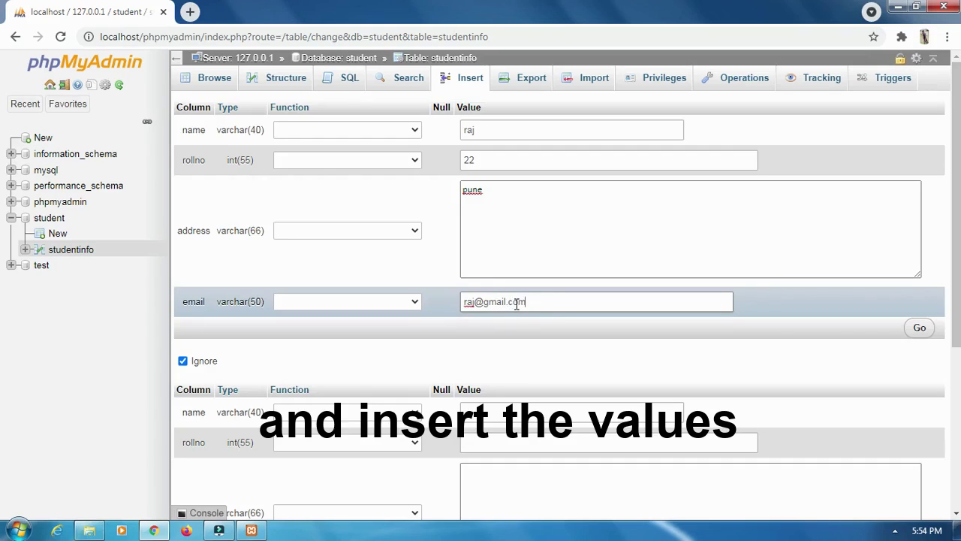
left_click_drag(529, 301, 465, 302)
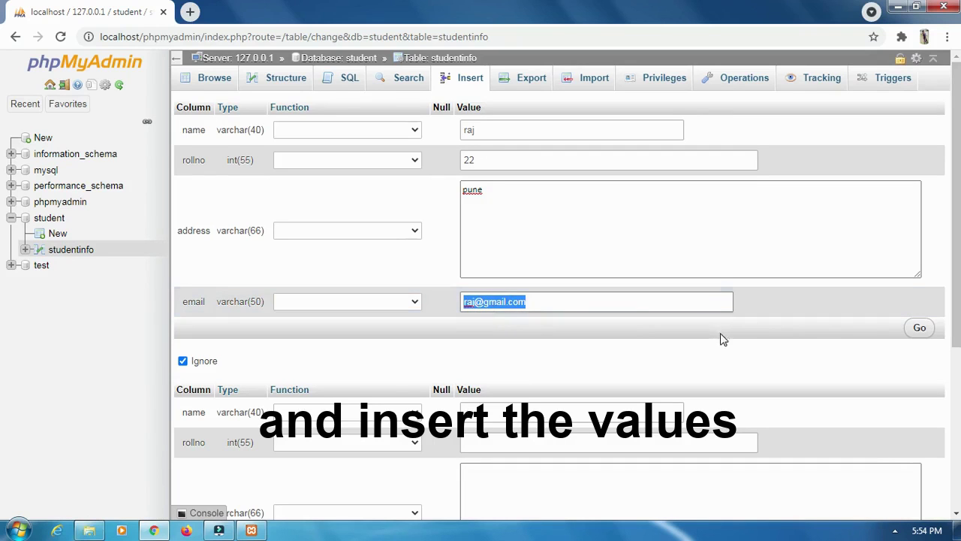
- Fill the second record (a name, rollno 1, placeholder address and email) and insert both rows
scroll(2, 312, "down", 3)
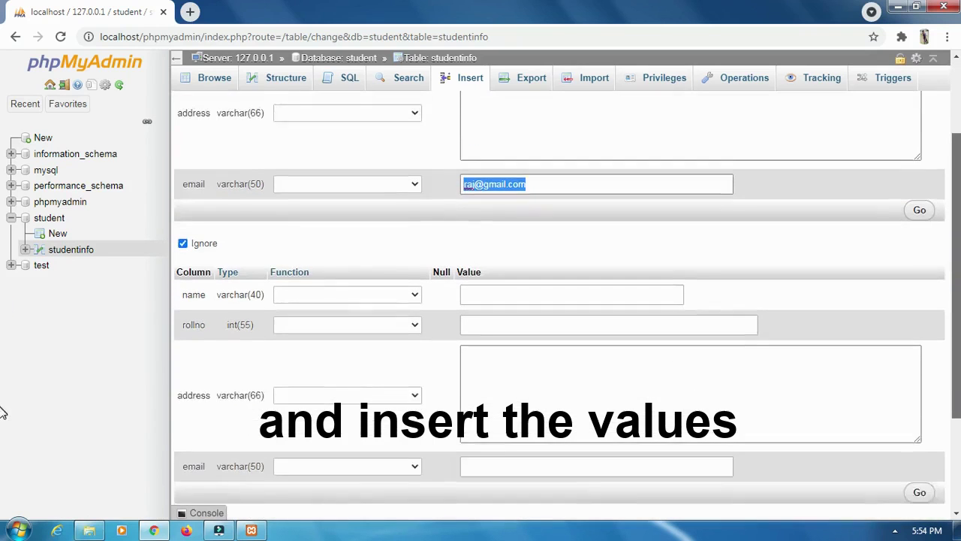
scroll(2, 469, "up", 1)
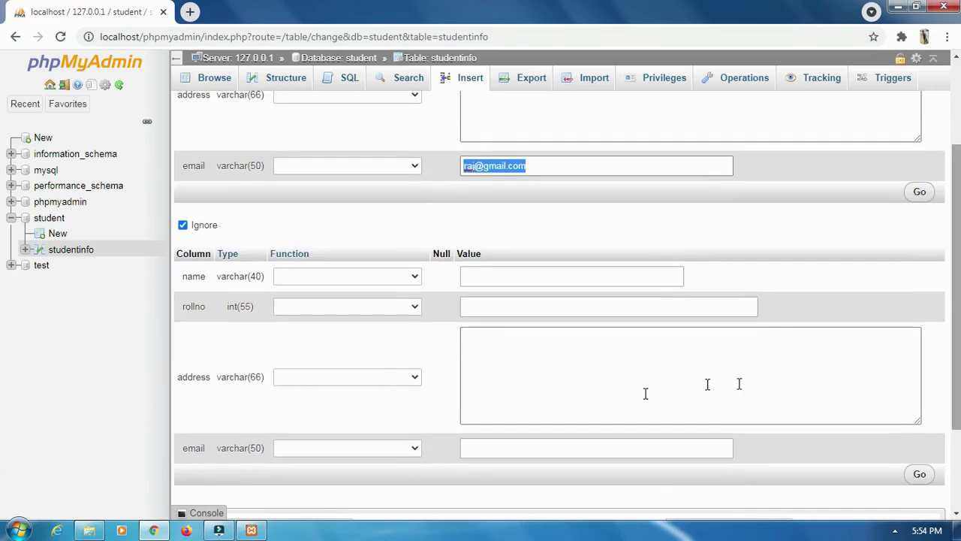
left_click(524, 279)
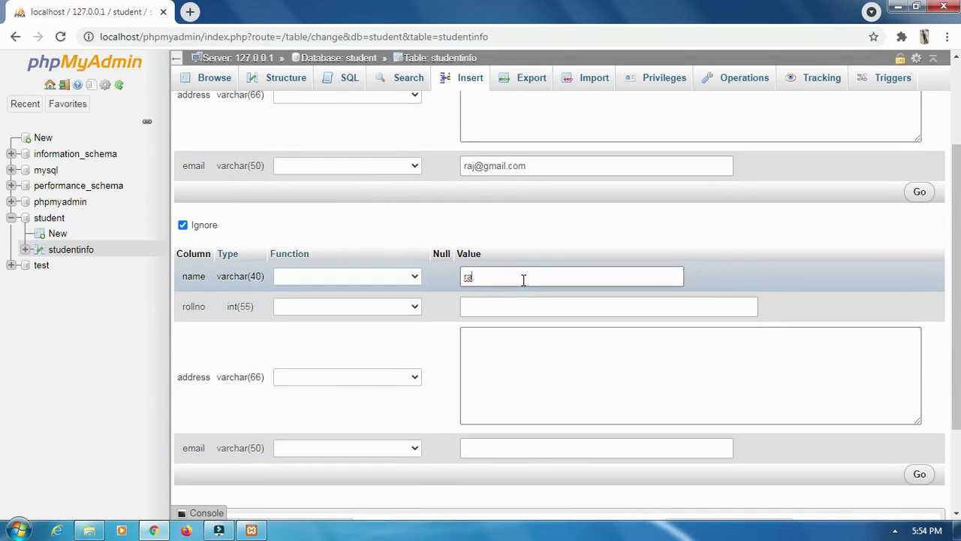
type("ram")
left_click(499, 308)
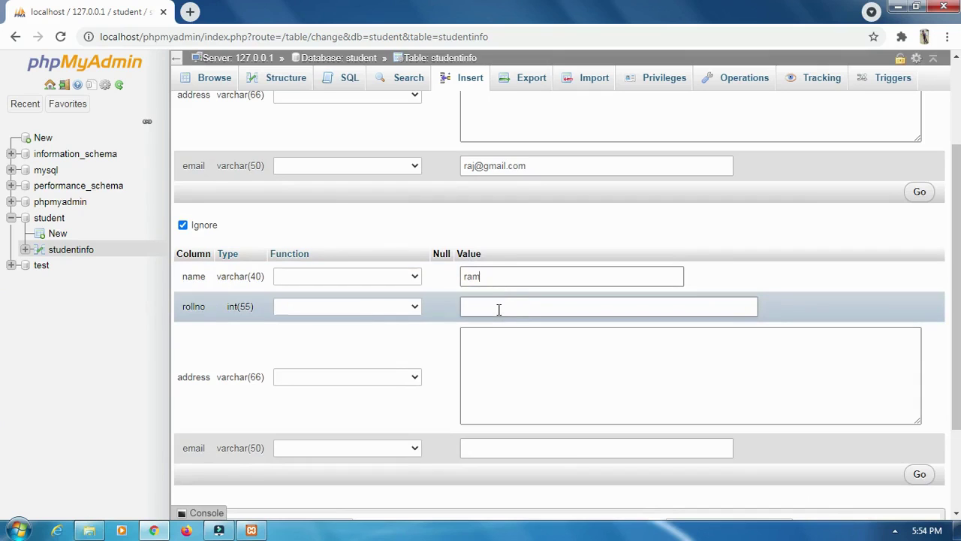
type("1")
left_click(496, 343)
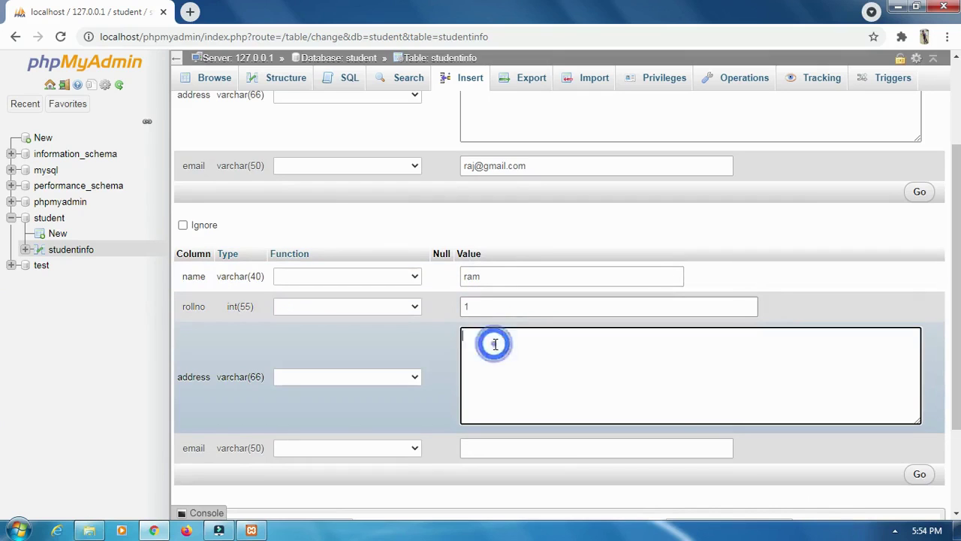
type("qu")
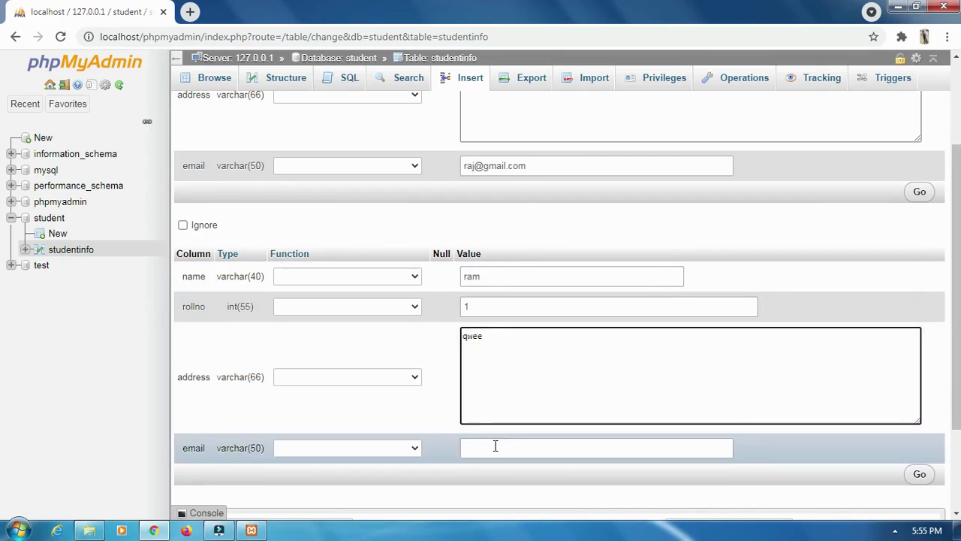
left_click(495, 447)
type("hhy")
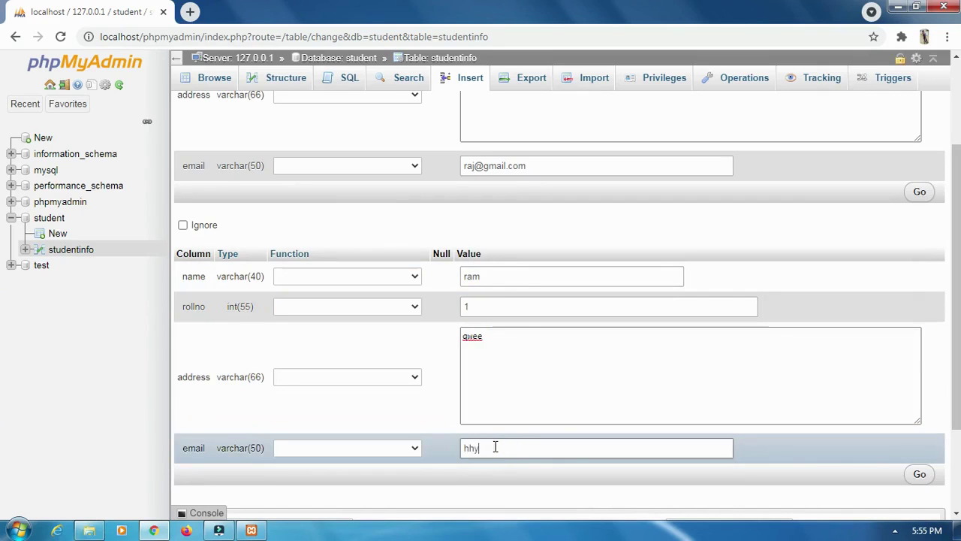
type("gvy2")
scroll(958, 427, "down", 3)
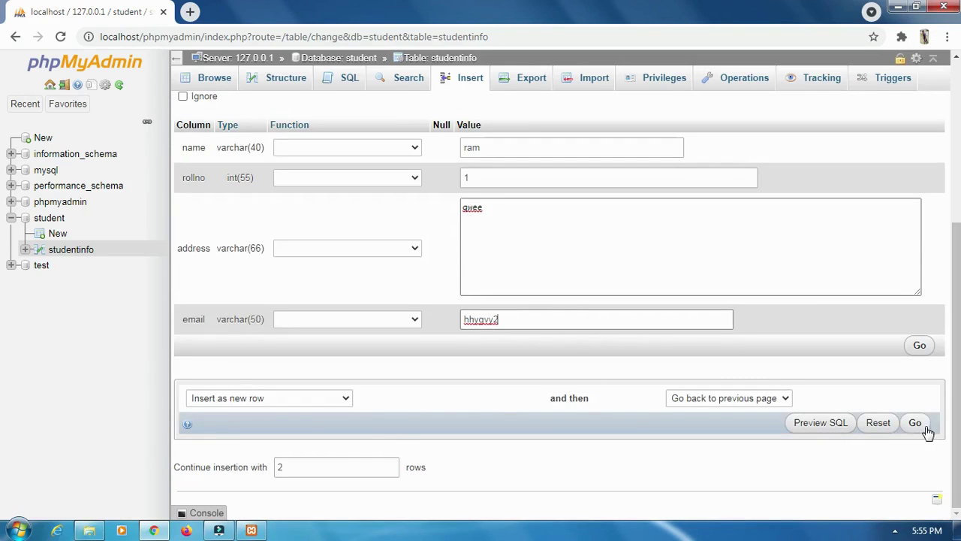
left_click(916, 423)
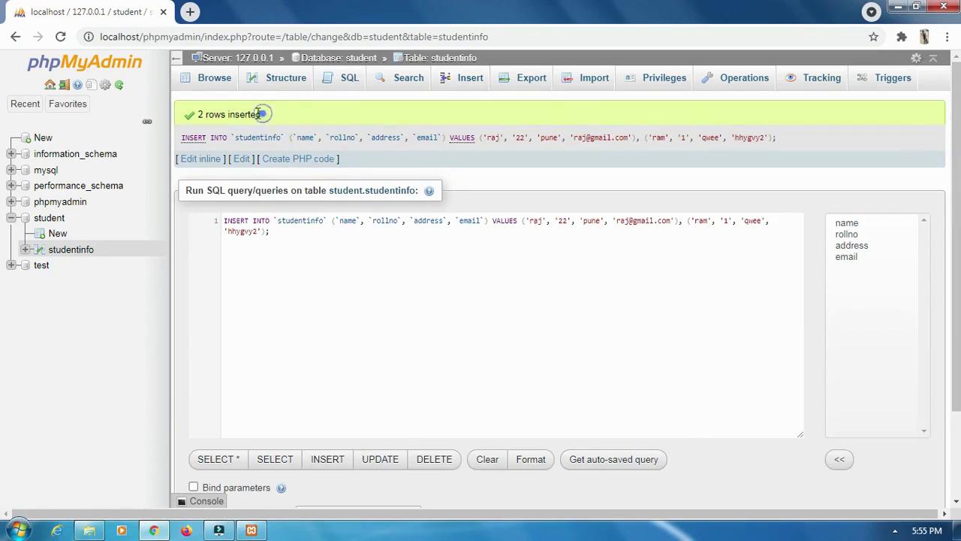
- Browse the studentinfo table to see the two inserted rows
left_click_drag(265, 114, 187, 114)
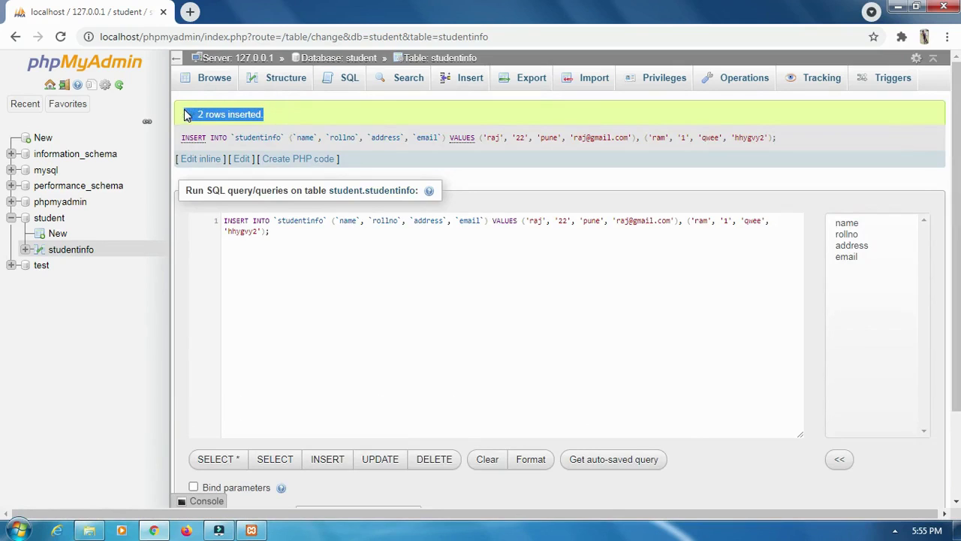
left_click(215, 83)
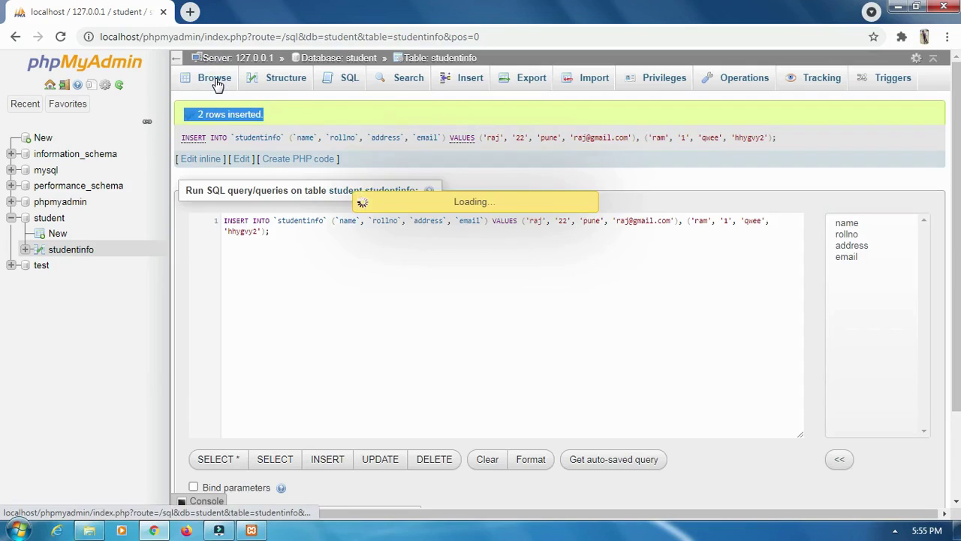